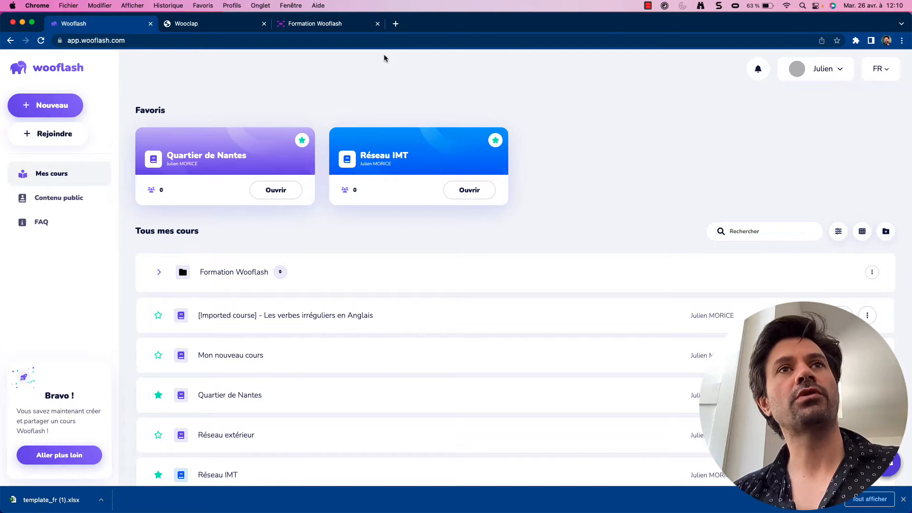
- Check the Formation Wooflash mind map, then switch to Wooclap and look over the questions in "Questionnaire d'évaluation formatif"
{"action": "key", "text": "ctrl+Right"}
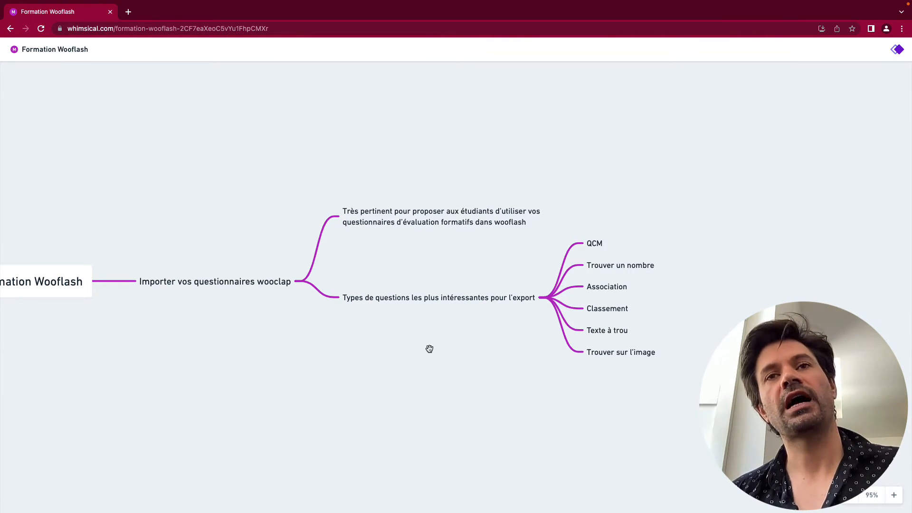
{"action": "key", "text": "ctrl+Left"}
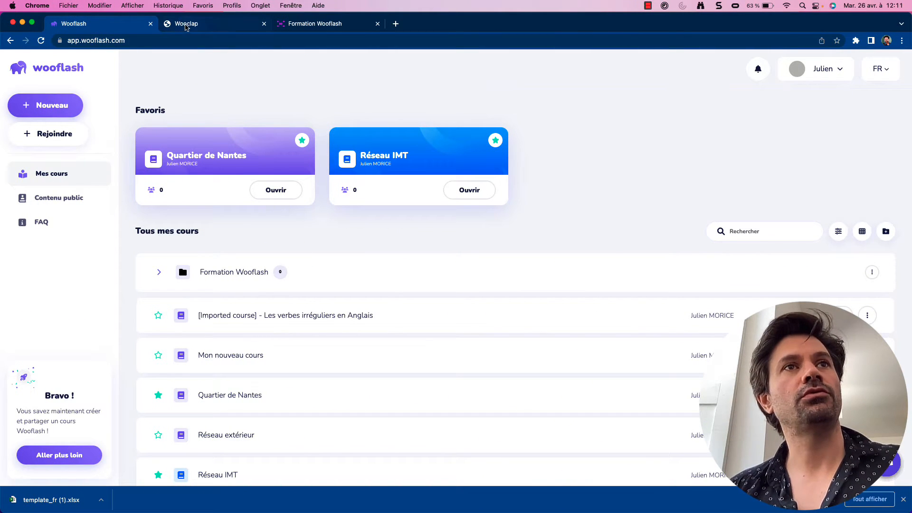
{"action": "left_click", "coordinate": [189, 26]}
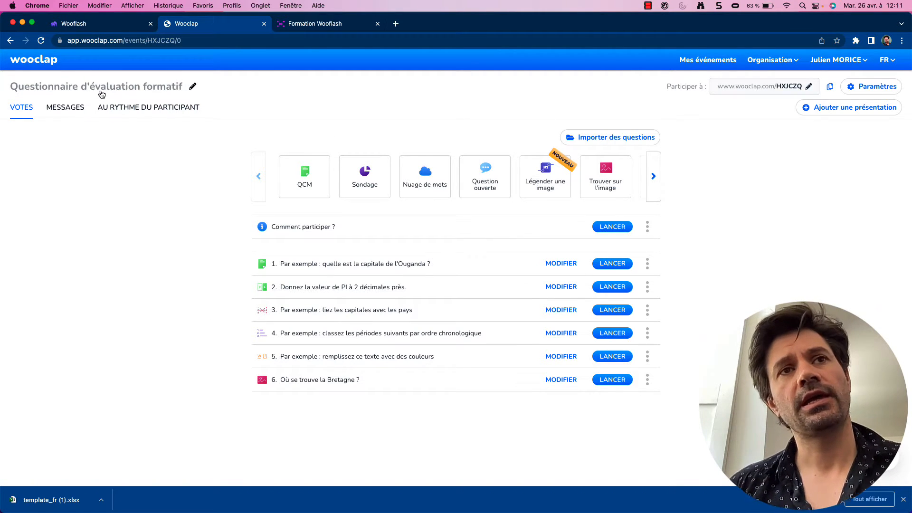
{"action": "scroll", "coordinate": [248, 202], "scroll_direction": "down", "scroll_amount": 2}
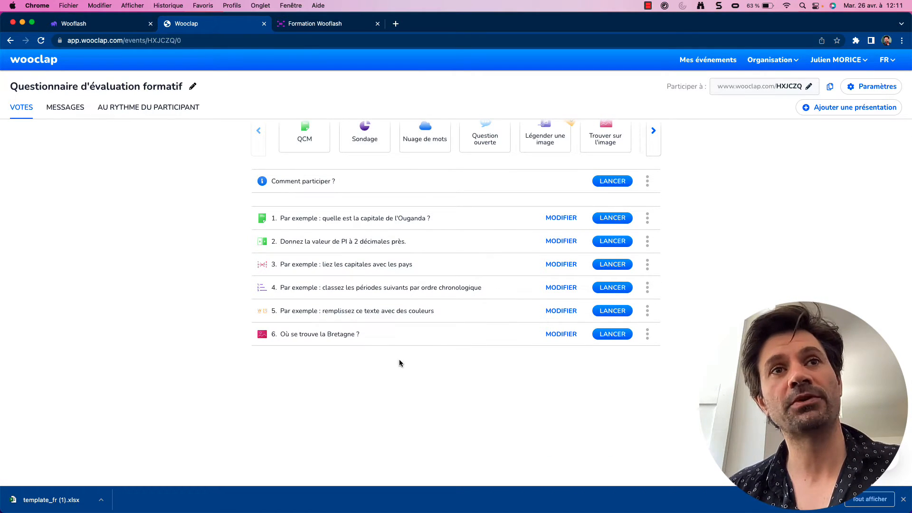
{"action": "scroll", "coordinate": [392, 230], "scroll_direction": "up", "scroll_amount": 2}
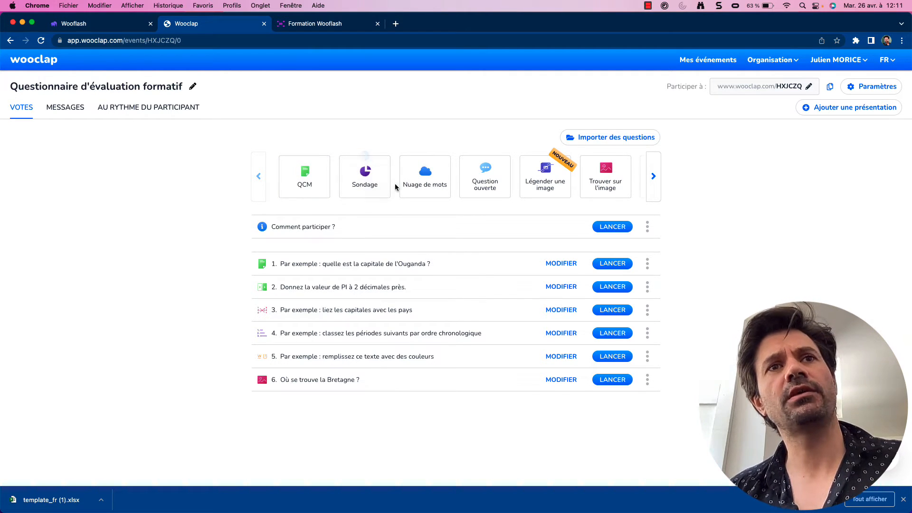
- Browse the question types offered for the Wooclap event and return to the list of events
{"action": "left_click", "coordinate": [654, 177]}
{"action": "left_click", "coordinate": [654, 176]}
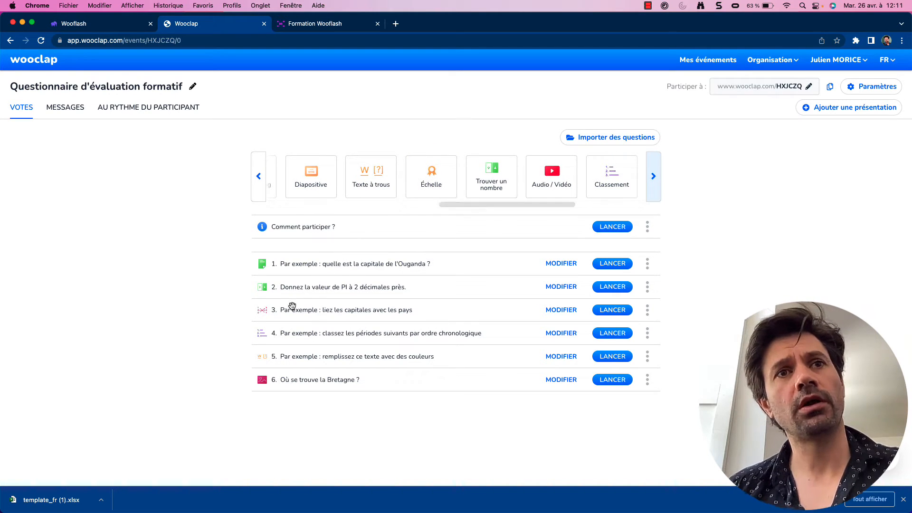
{"action": "left_click", "coordinate": [259, 176]}
{"action": "left_click", "coordinate": [258, 176]}
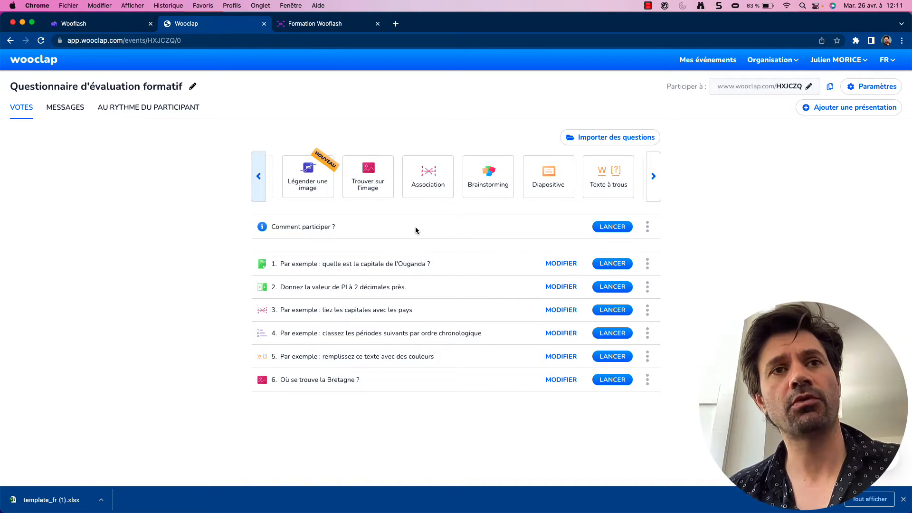
{"action": "left_click", "coordinate": [653, 176]}
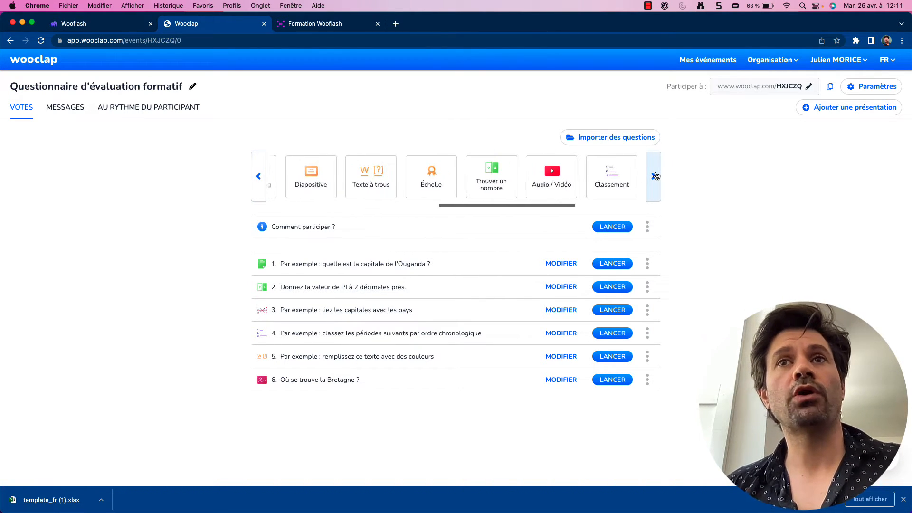
{"action": "left_click", "coordinate": [656, 176]}
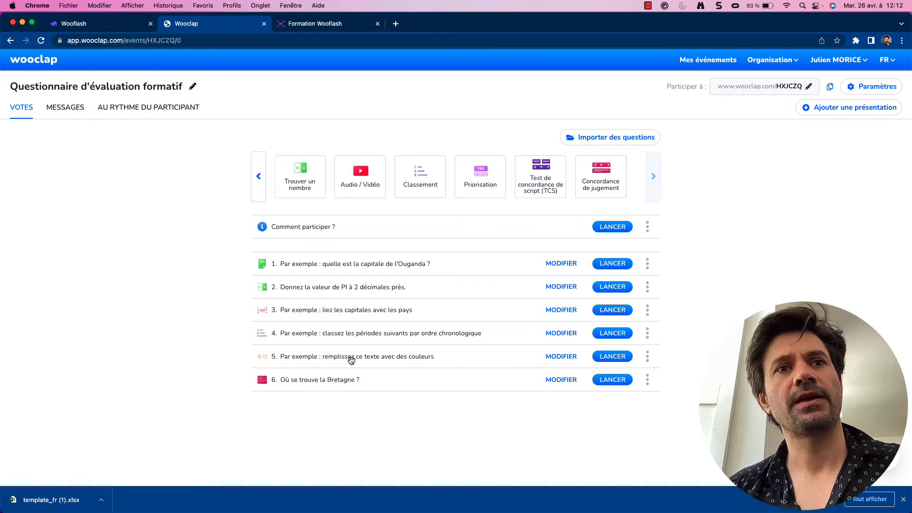
{"action": "left_click", "coordinate": [257, 178]}
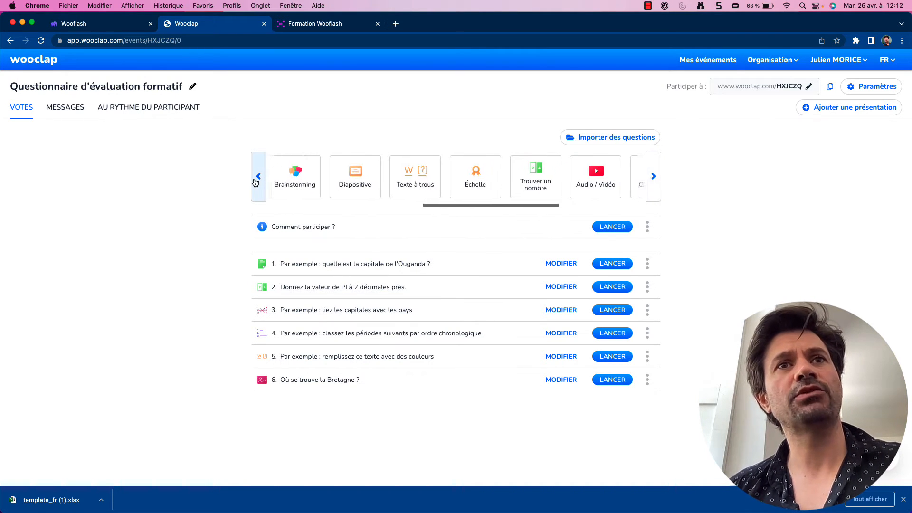
{"action": "left_click", "coordinate": [654, 178]}
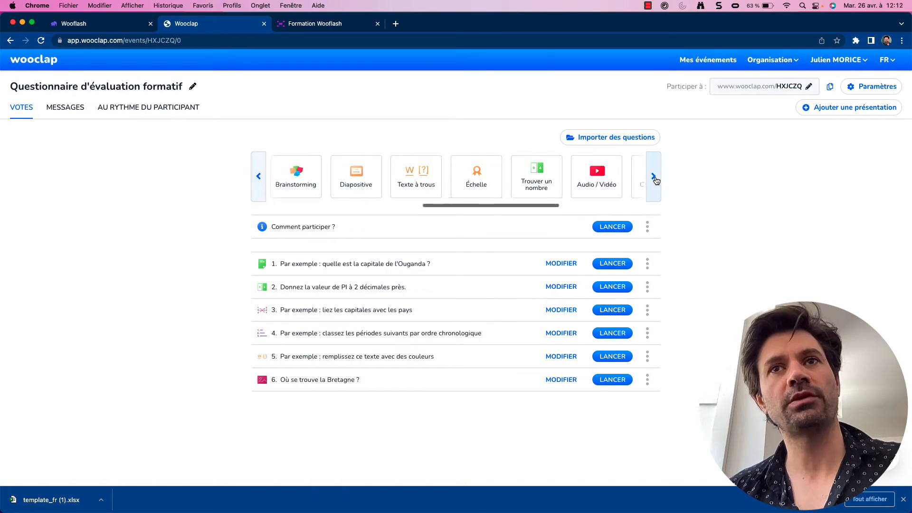
{"action": "left_click", "coordinate": [258, 177]}
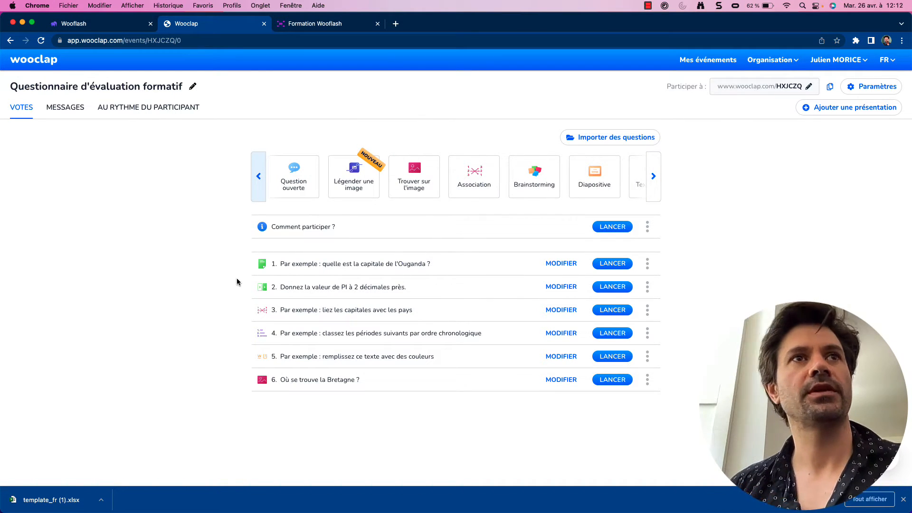
{"action": "left_click", "coordinate": [34, 59]}
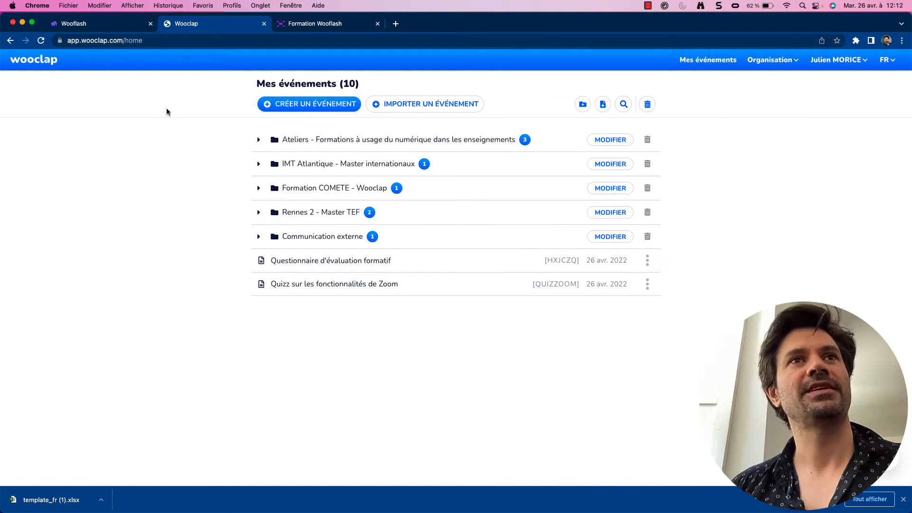
- Switch to Wooflash and create a new course titled "Questionnaire d'évaluation formative"
{"action": "left_click", "coordinate": [101, 27]}
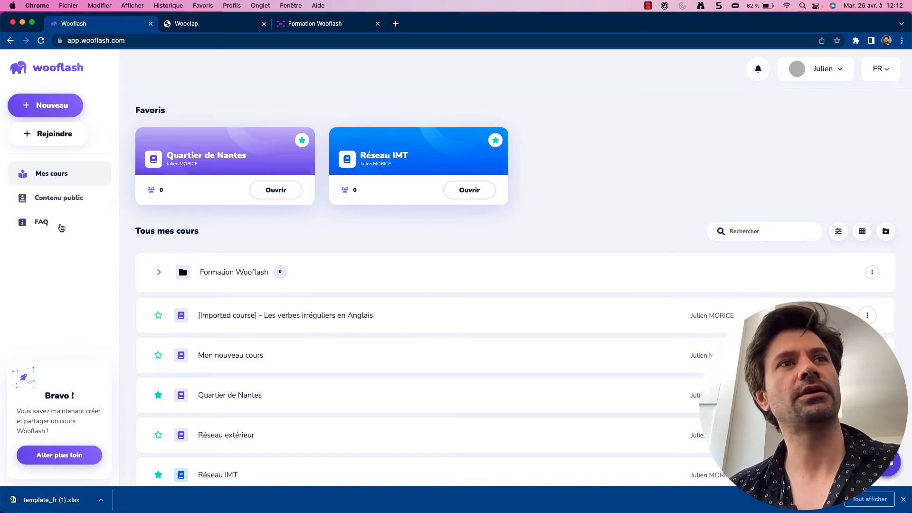
{"action": "left_click", "coordinate": [50, 107]}
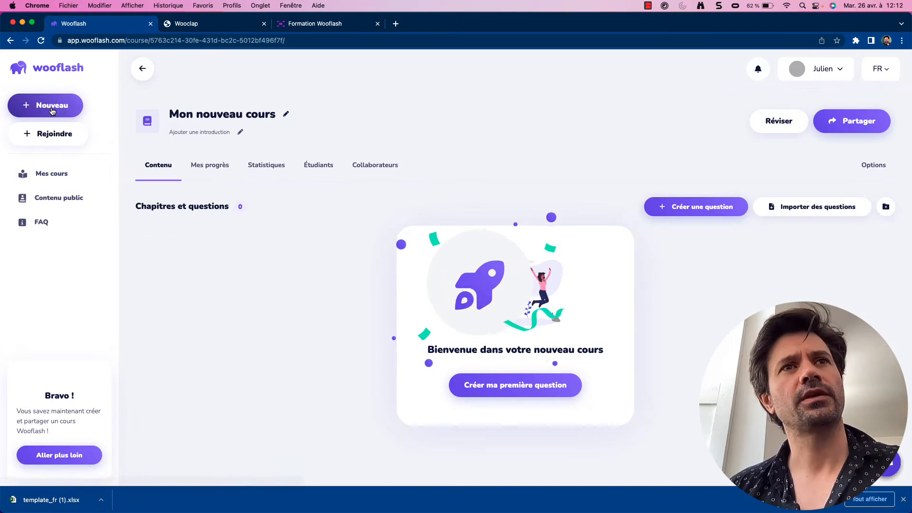
{"action": "left_click", "coordinate": [284, 114]}
{"action": "type", "text": "Questionnaire"}
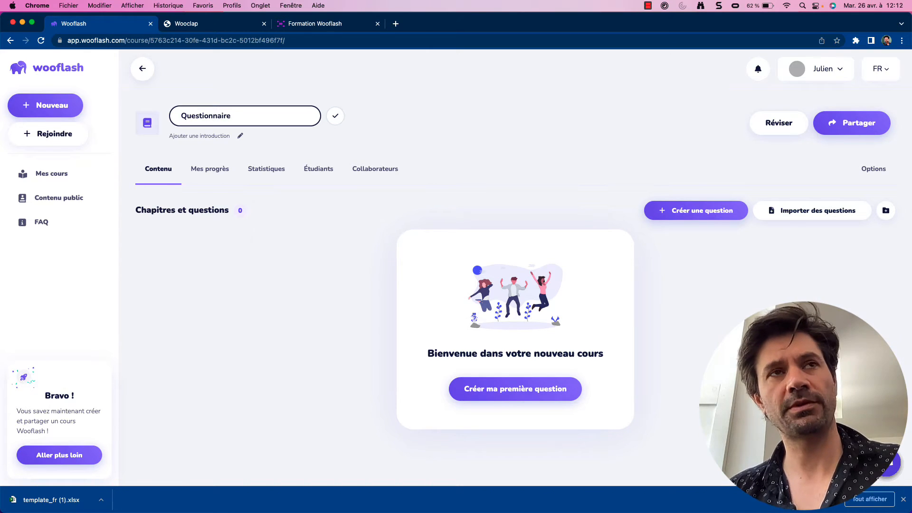
{"action": "type", "text": " d'évaluation formative"}
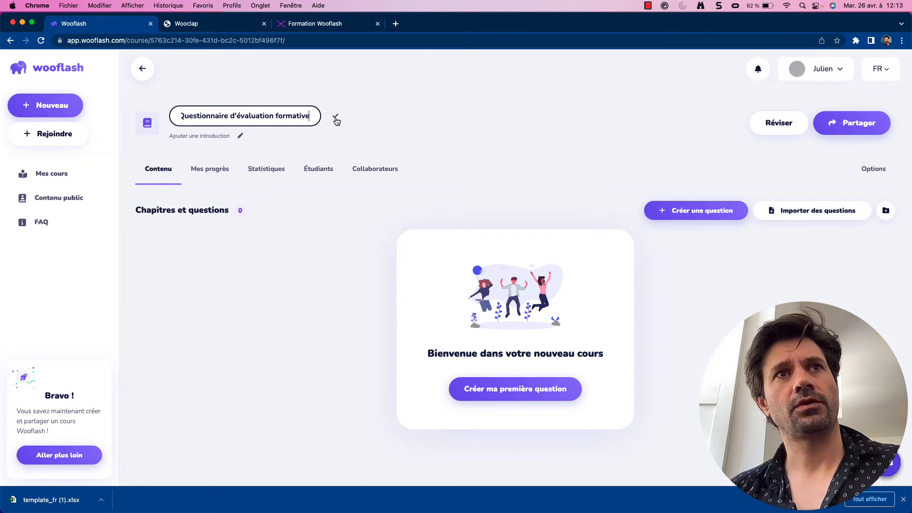
{"action": "left_click", "coordinate": [336, 118]}
- Set the course introduction to "Questionnaire comprenant différents types de questions"
{"action": "left_click", "coordinate": [239, 136]}
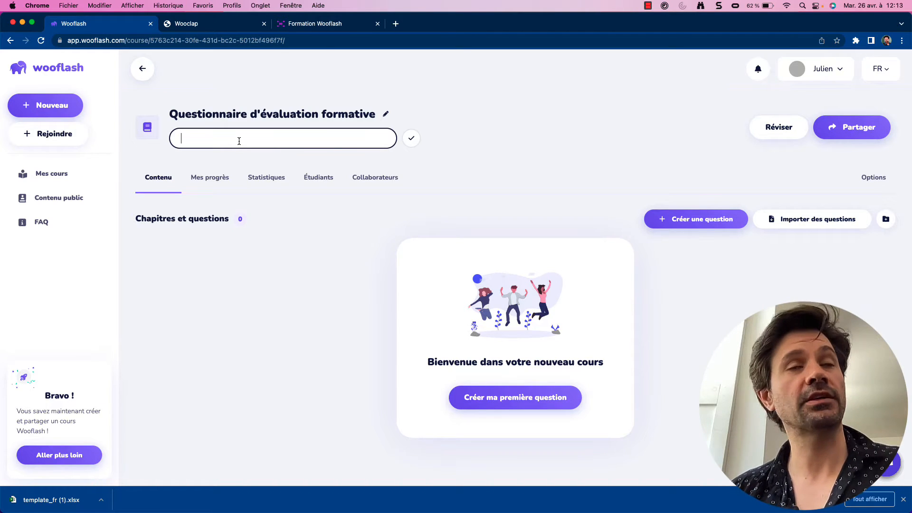
{"action": "type", "text": "Quesionnaire comprenant différents types de questions"}
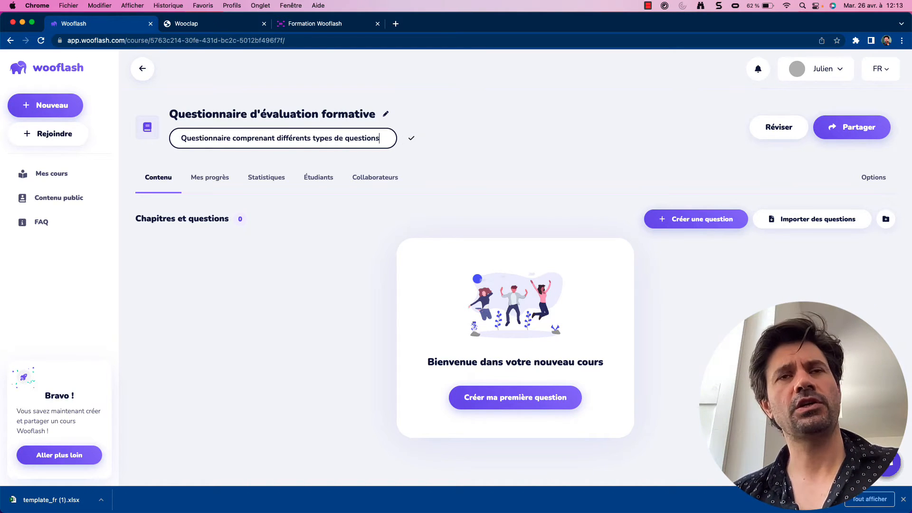
{"action": "left_click", "coordinate": [411, 139]}
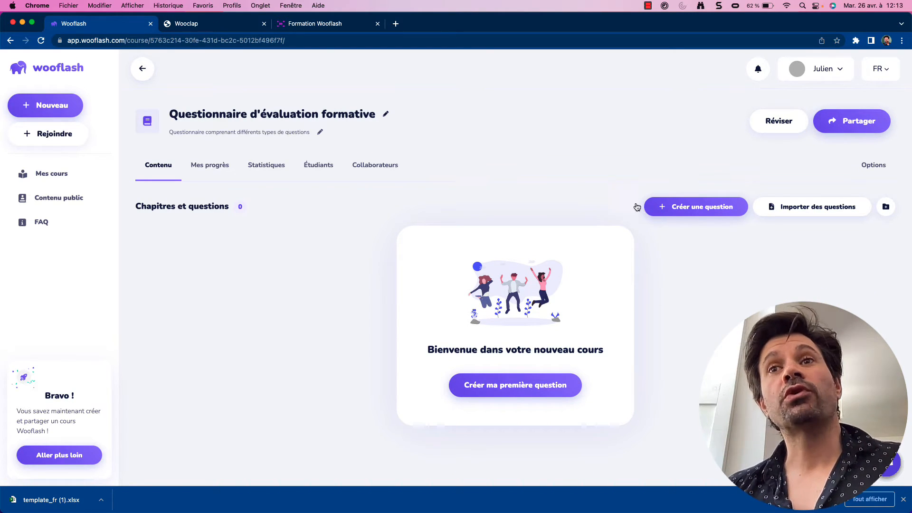
- Examine the question types available for creating a question in the course, and return to its contents
{"action": "left_click", "coordinate": [655, 207]}
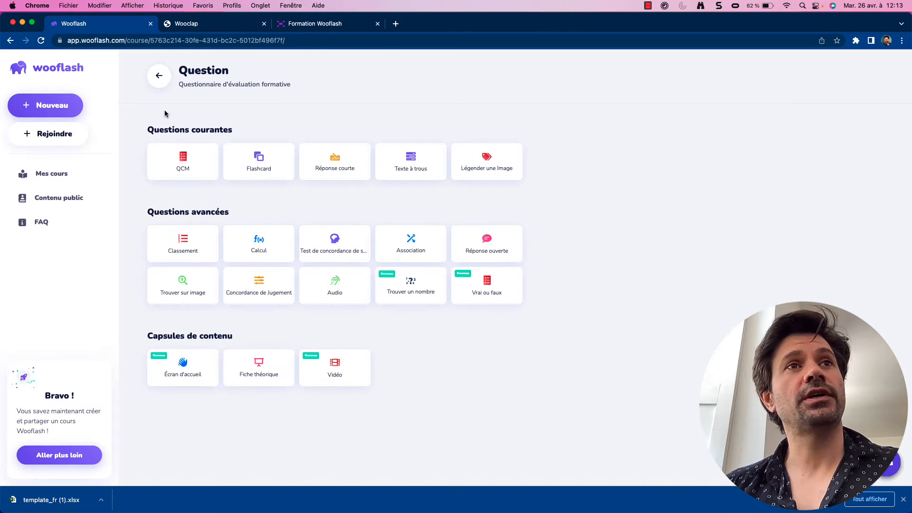
{"action": "left_click", "coordinate": [159, 76]}
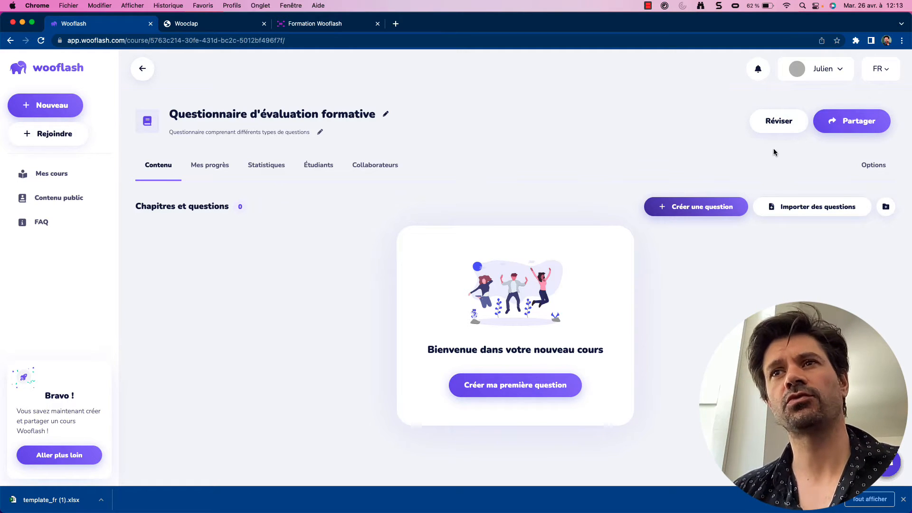
- Import all questions of the Wooclap event "Questionnaire d'évaluation formatif" into the course, keeping "Le cours" as the destination
{"action": "left_click", "coordinate": [796, 206]}
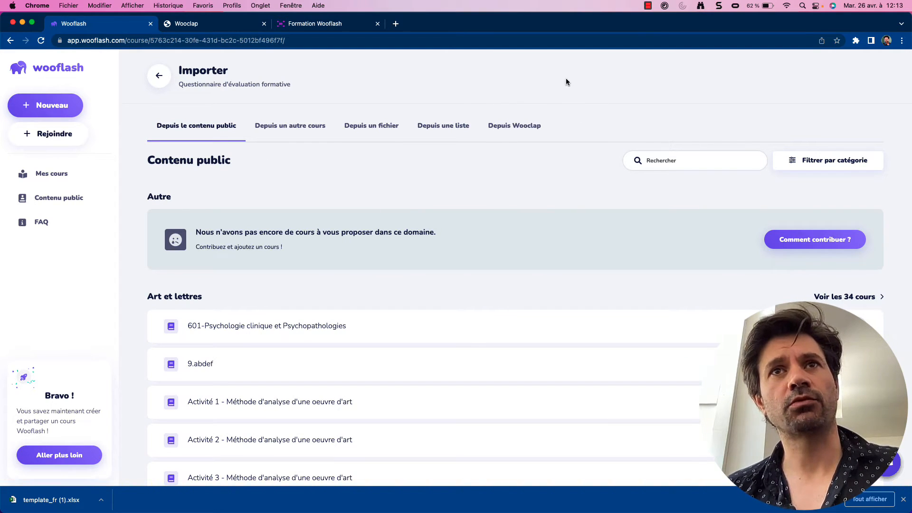
{"action": "left_click", "coordinate": [502, 137]}
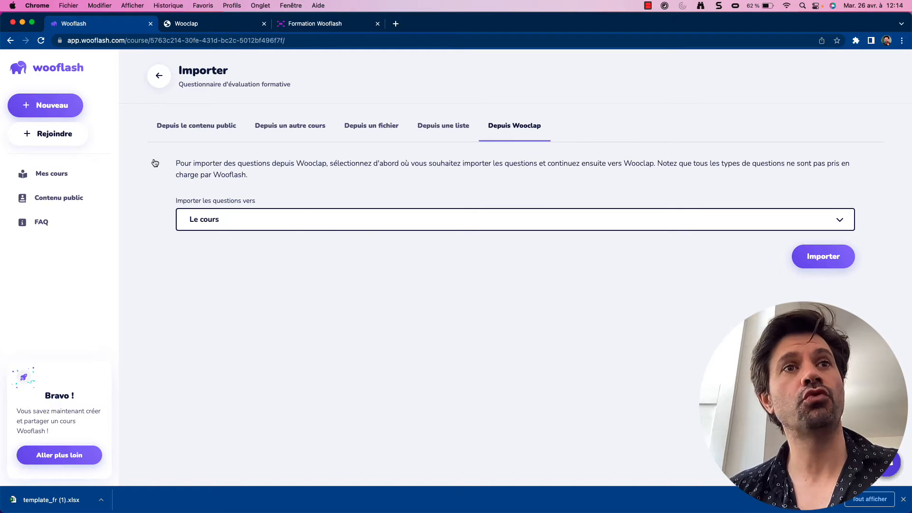
{"action": "left_click", "coordinate": [821, 259]}
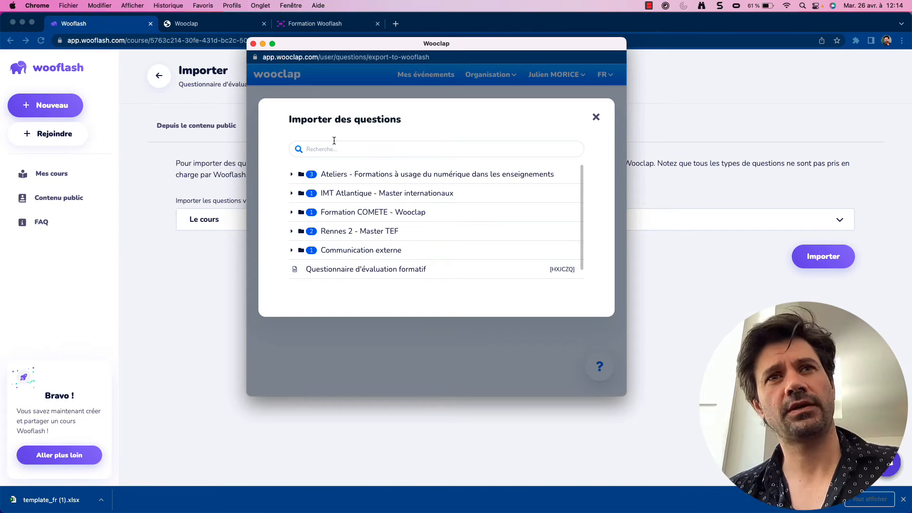
{"action": "left_click", "coordinate": [402, 269]}
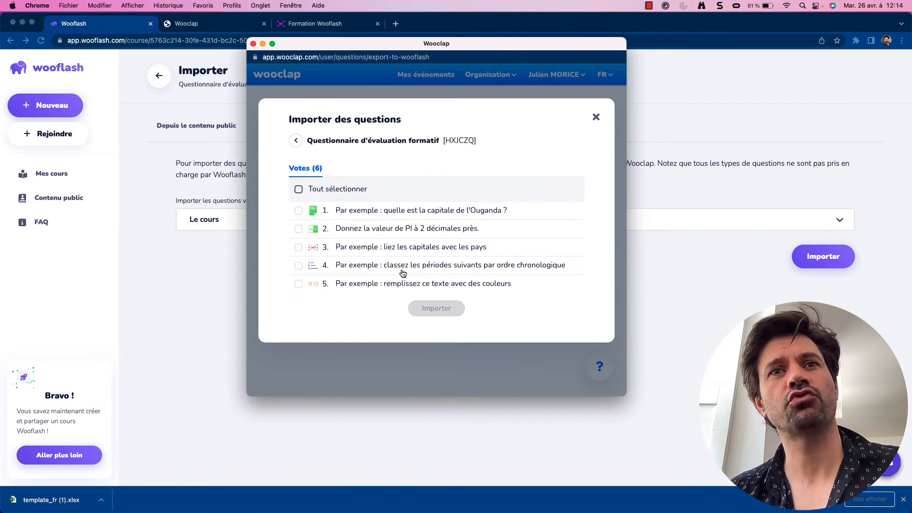
{"action": "left_click", "coordinate": [298, 191]}
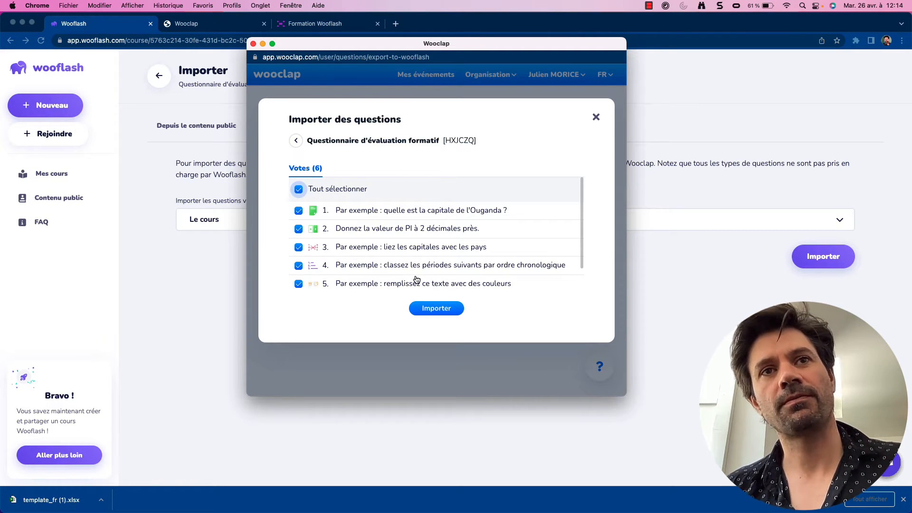
{"action": "left_click", "coordinate": [432, 308]}
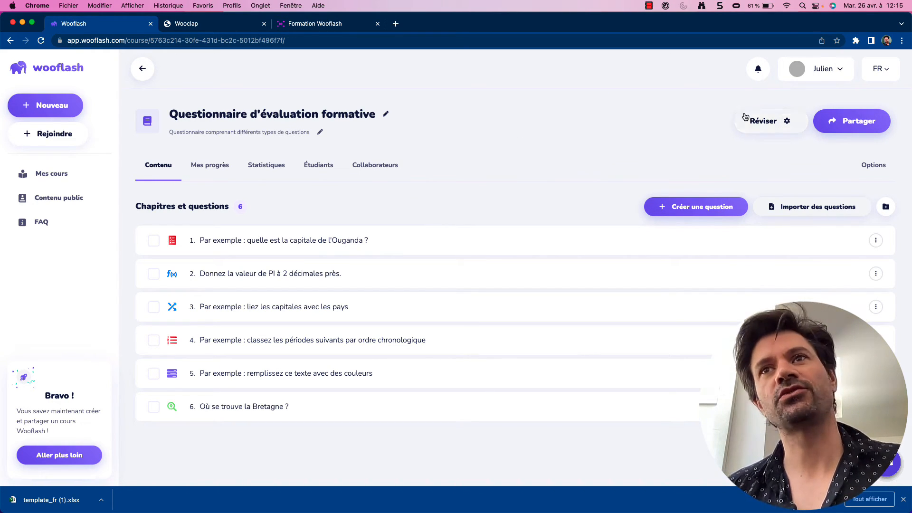
- Start reviewing the course, answer the question on Uganda's capital with Kampala, and continue to the following question
{"action": "left_click", "coordinate": [760, 121]}
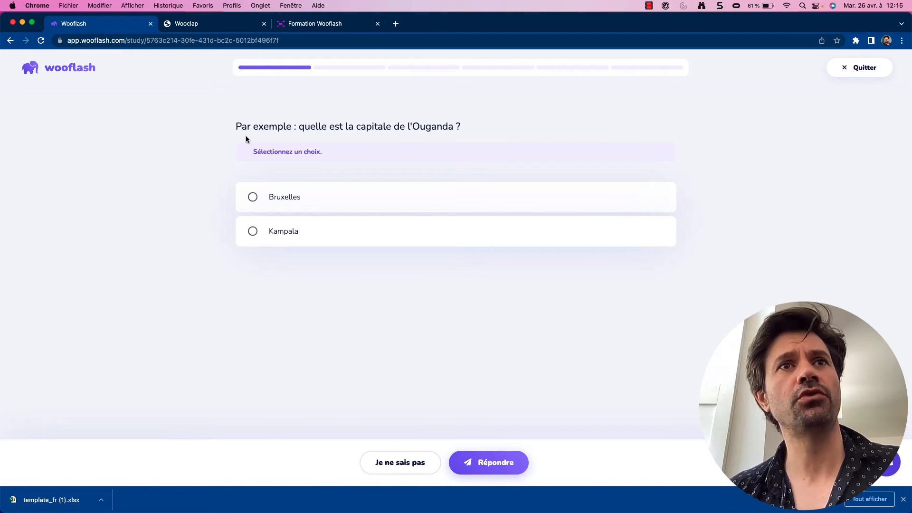
{"action": "left_click", "coordinate": [250, 232]}
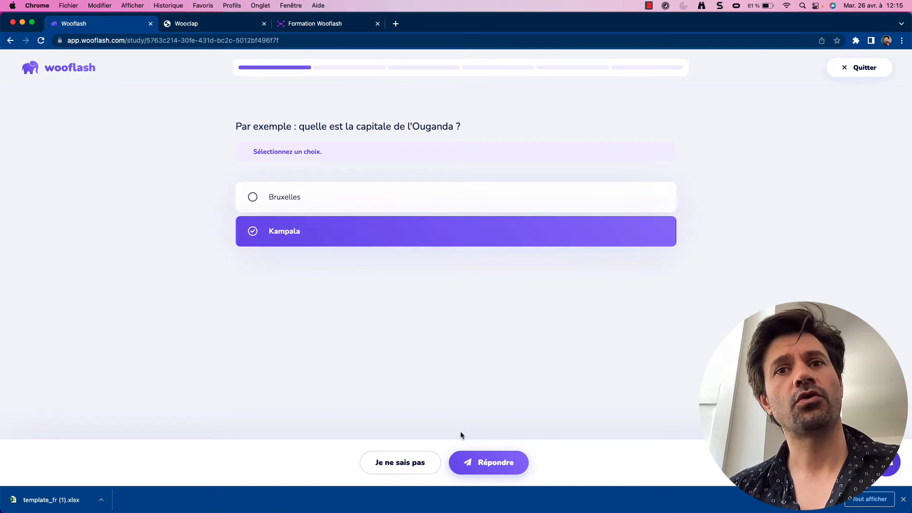
{"action": "left_click", "coordinate": [481, 465]}
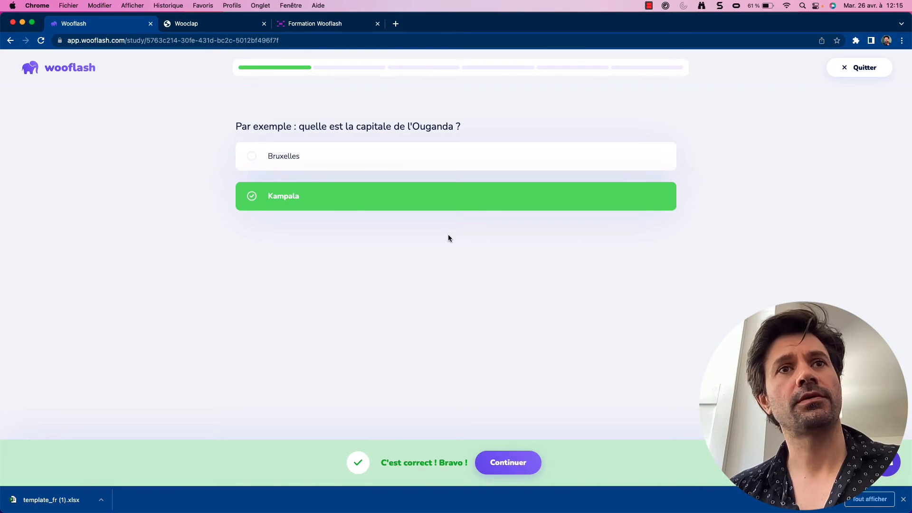
{"action": "left_click", "coordinate": [507, 463]}
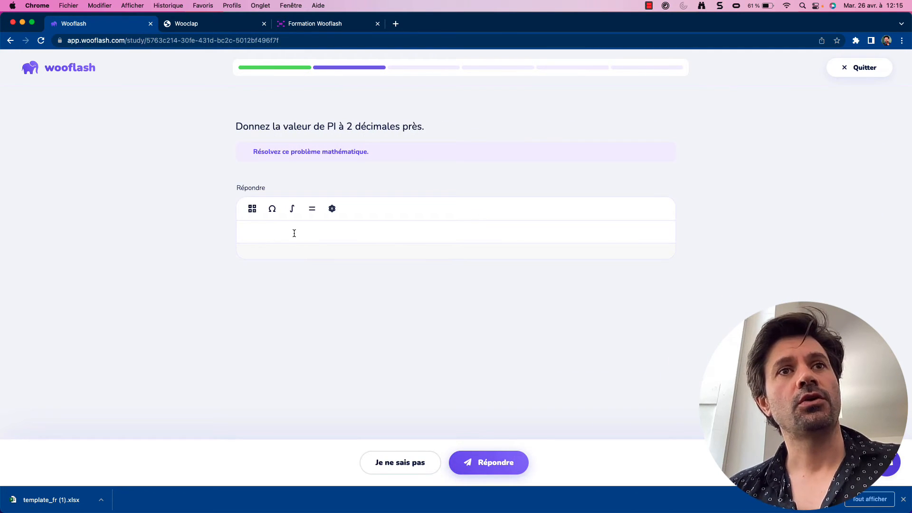
- Submit 3.16 as the answer to the question asking for PI to two decimal places
{"action": "left_click", "coordinate": [294, 234]}
{"action": "type", "text": "3."}
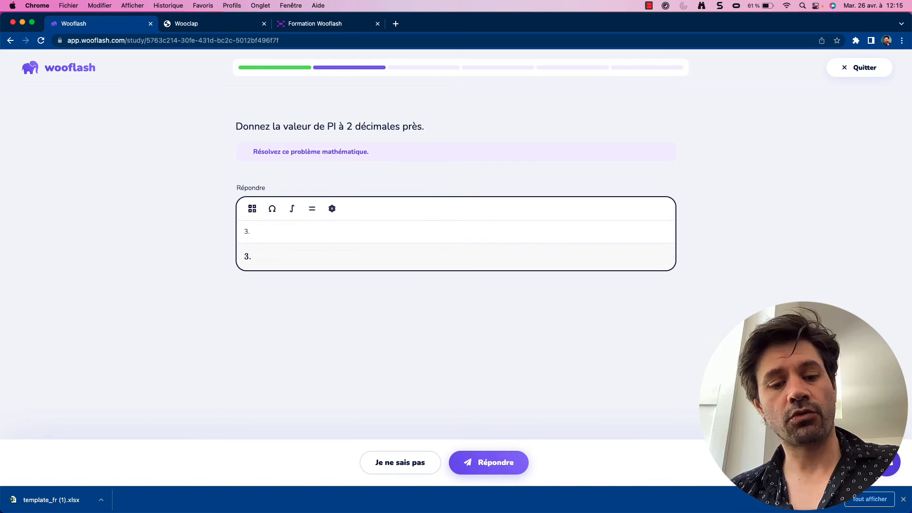
{"action": "type", "text": "16"}
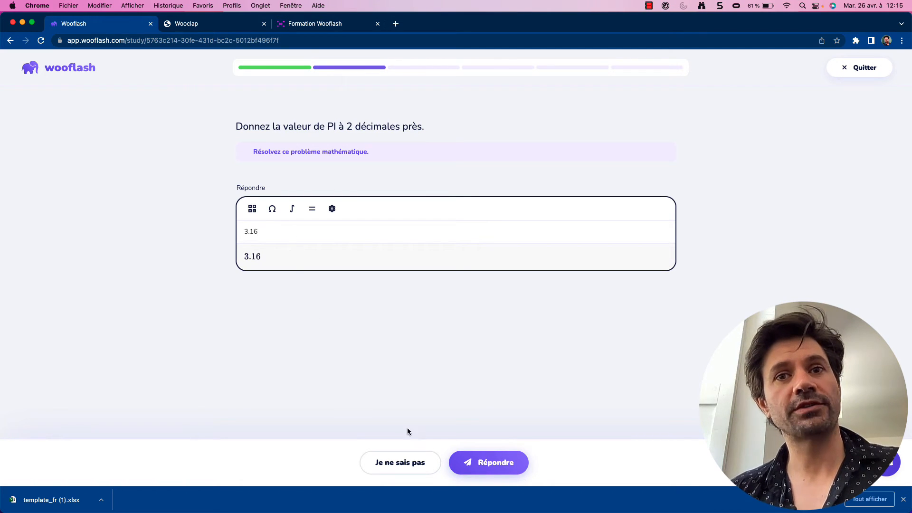
{"action": "left_click", "coordinate": [477, 461]}
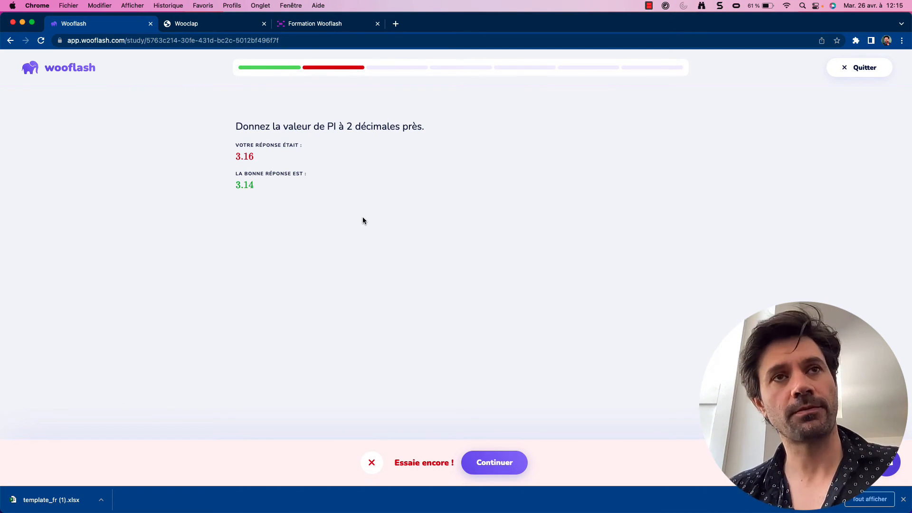
- Continue to the question linking capitals with countries, check the choices offered for Belgique, and quit the review
{"action": "left_click", "coordinate": [501, 464]}
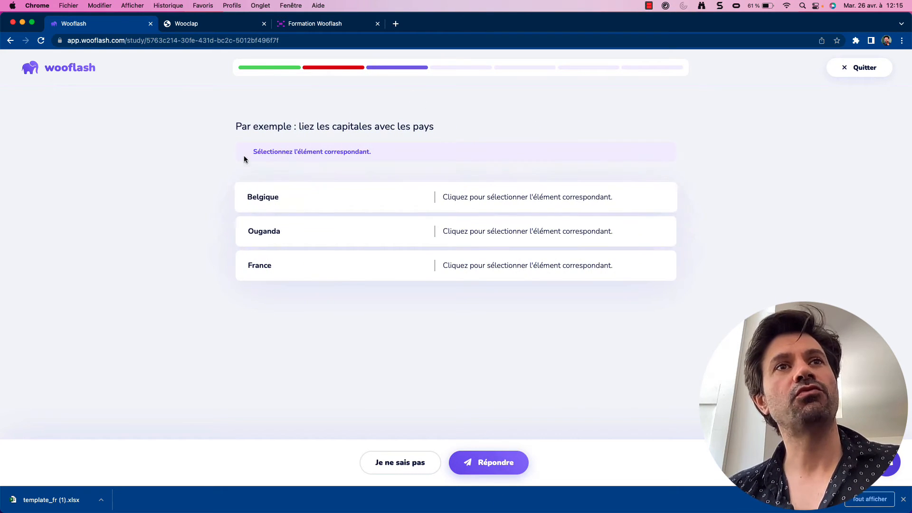
{"action": "left_click", "coordinate": [525, 200]}
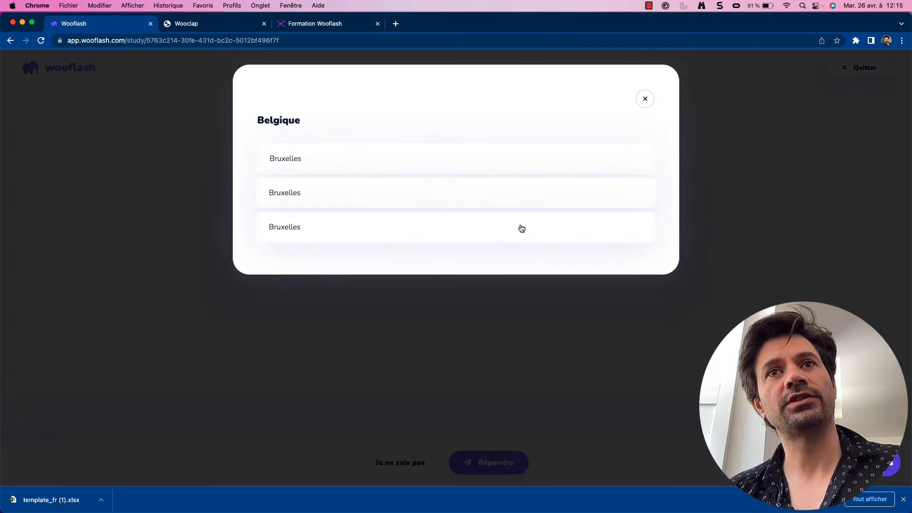
{"action": "left_click", "coordinate": [643, 98]}
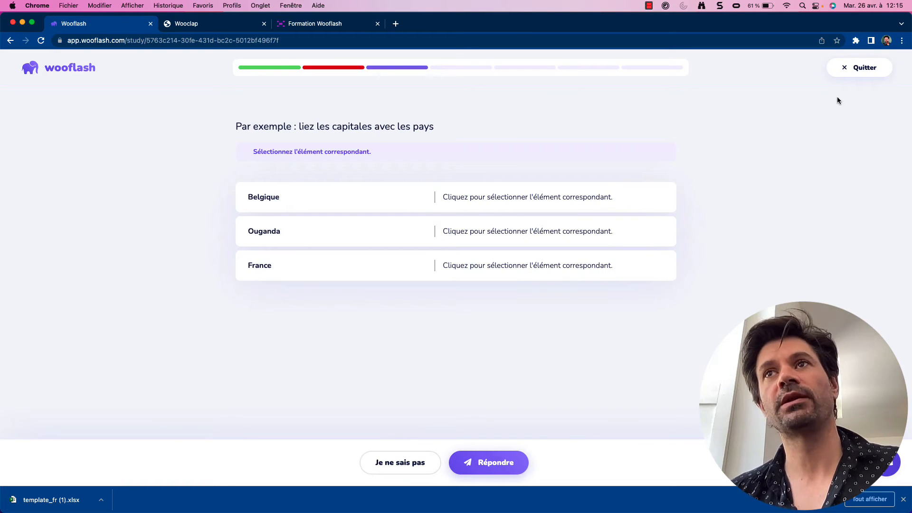
{"action": "left_click", "coordinate": [851, 72]}
{"action": "left_click", "coordinate": [855, 72]}
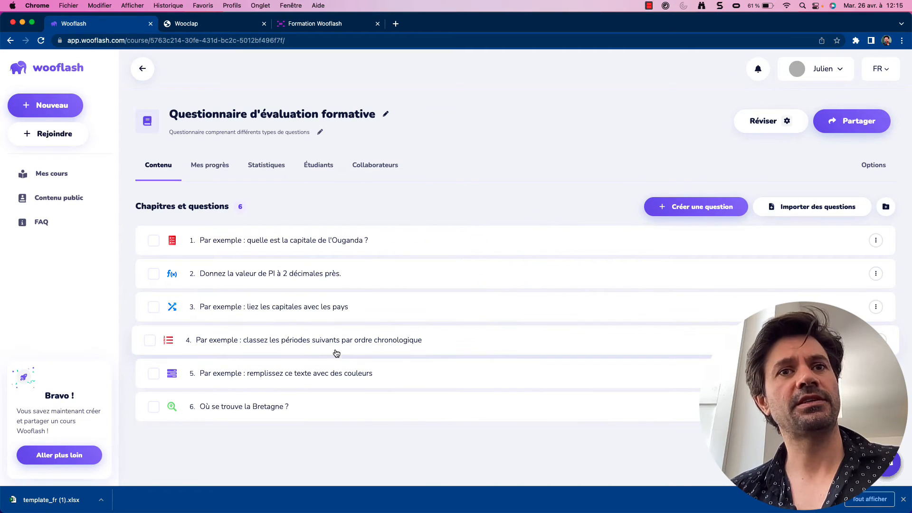
- Open the question linking capitals with countries for editing and set the match for Ouganda to Kampala
{"action": "left_click", "coordinate": [312, 307]}
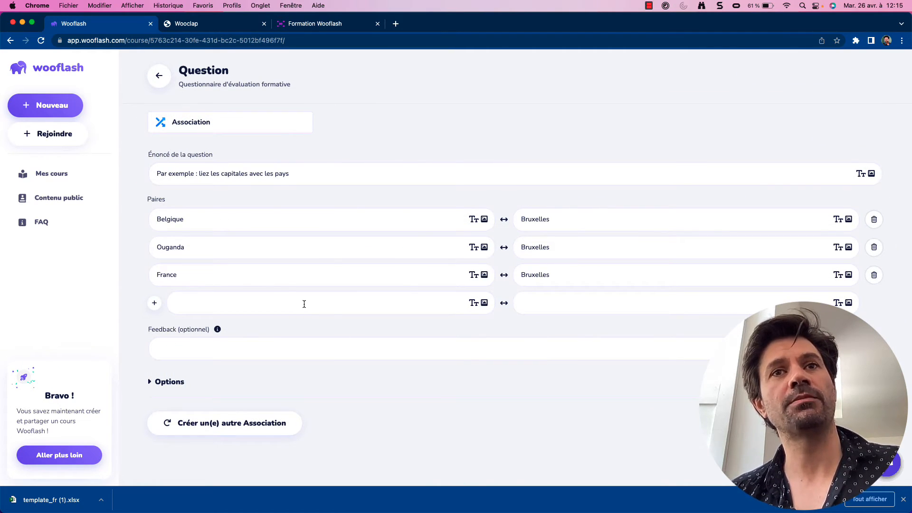
{"action": "left_click", "coordinate": [566, 247]}
{"action": "left_click", "coordinate": [585, 219]}
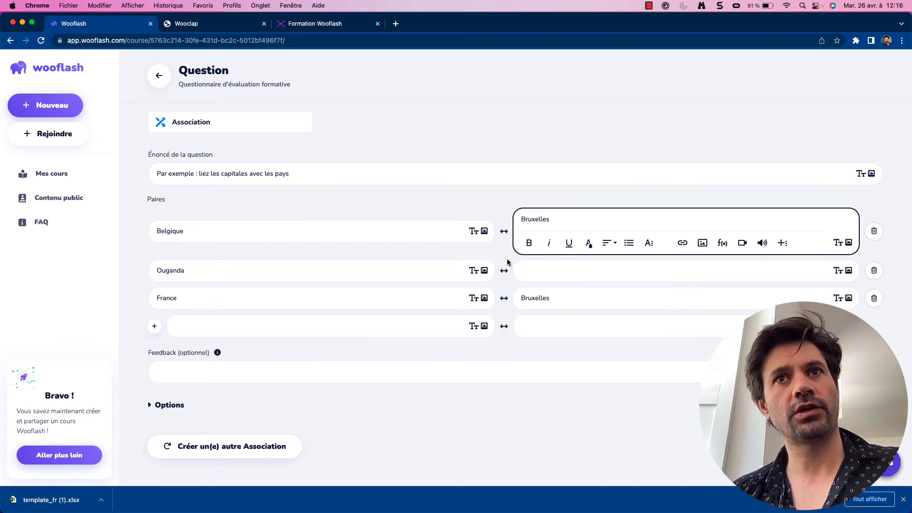
{"action": "left_click", "coordinate": [541, 278]}
{"action": "type", "text": "Kampala"}
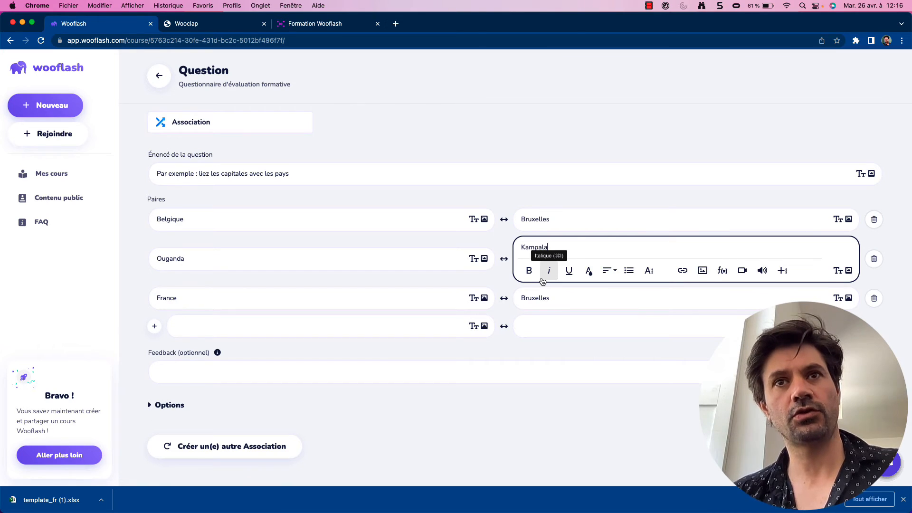
{"action": "left_click", "coordinate": [402, 254]}
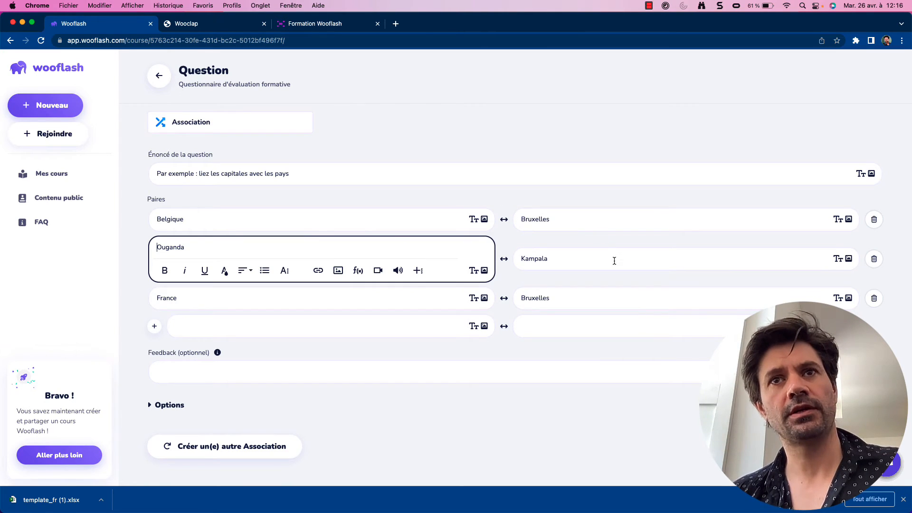
- Set the match for France to Paris and save the association question
{"action": "left_click", "coordinate": [599, 298]}
{"action": "key", "text": "super+a"}
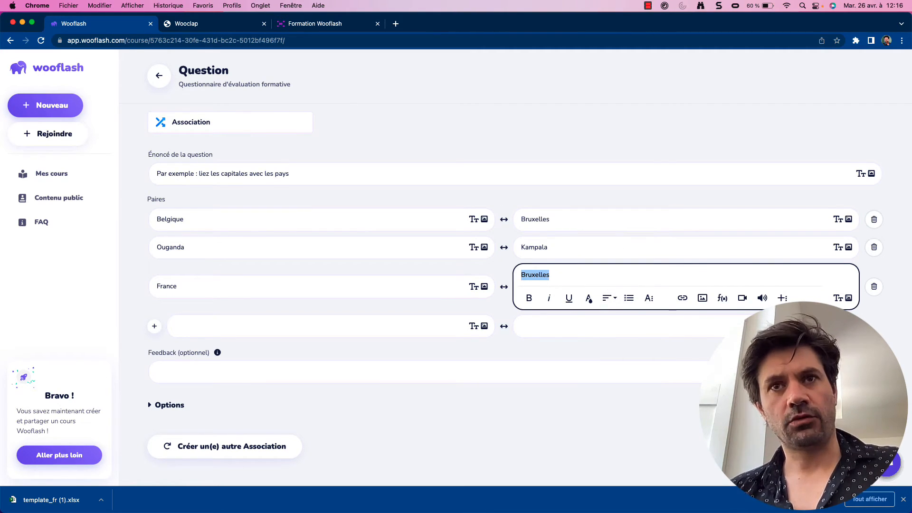
{"action": "type", "text": "Paris"}
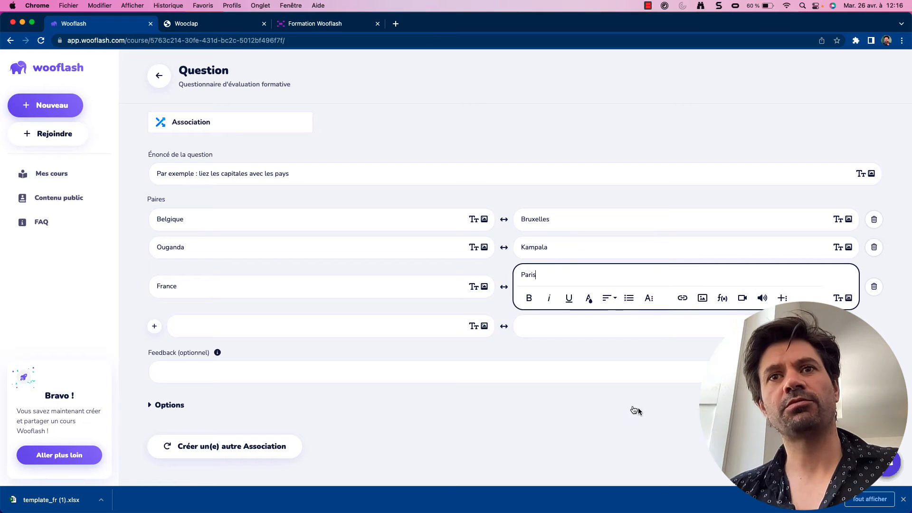
{"action": "left_click", "coordinate": [689, 394]}
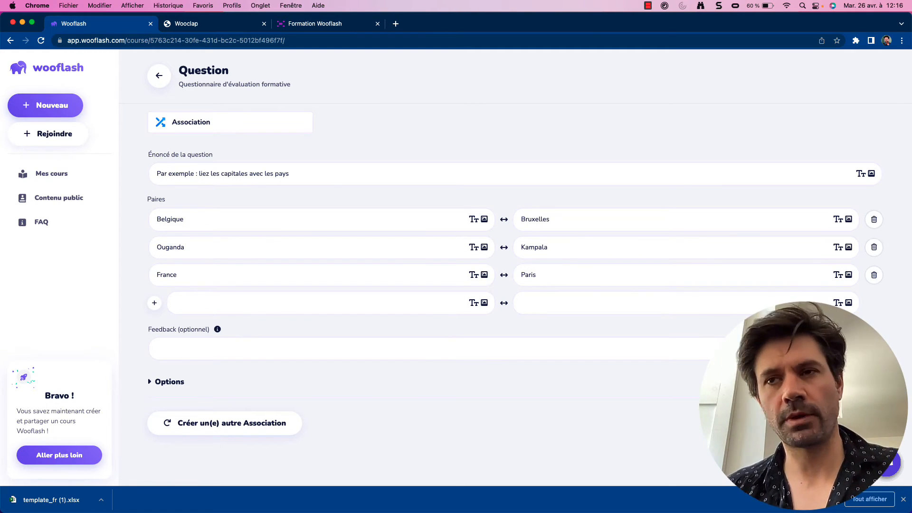
{"action": "left_click", "coordinate": [838, 423]}
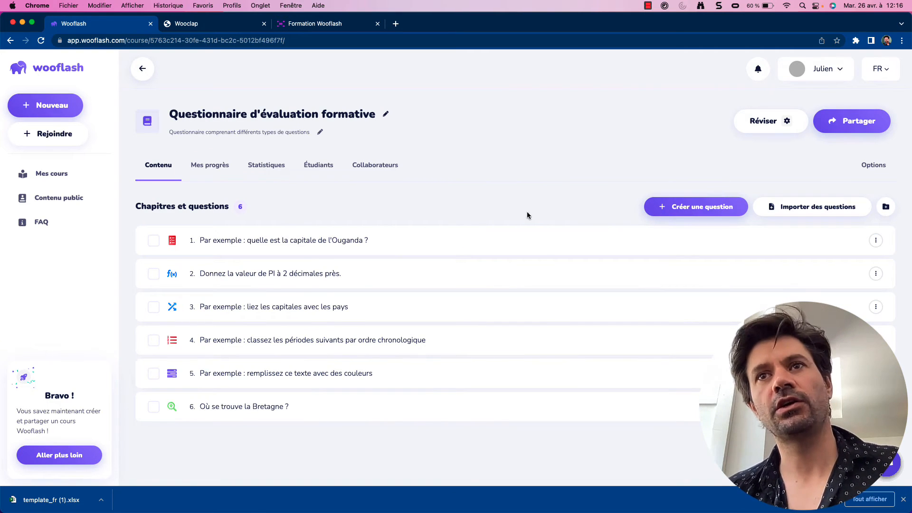
- Restart the course review and match Belgique with Bruxelles in the capitals question
{"action": "left_click", "coordinate": [776, 119]}
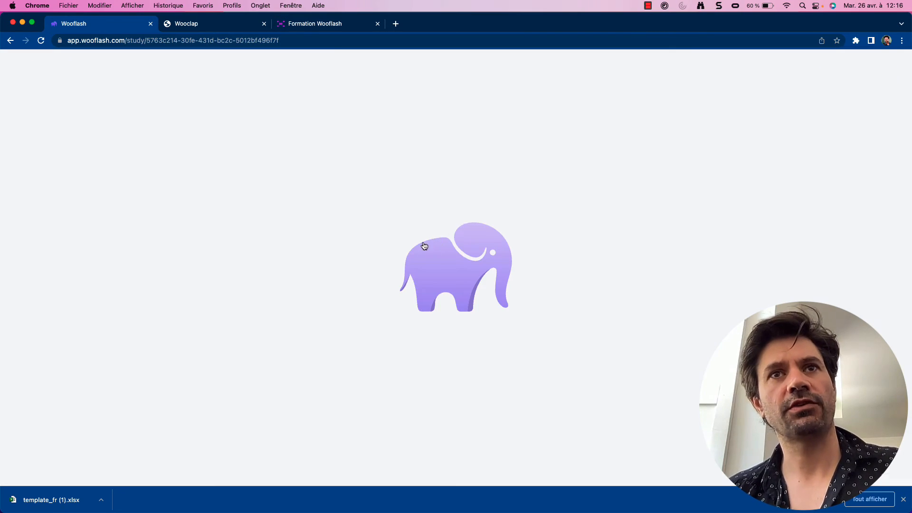
{"action": "left_click", "coordinate": [485, 196]}
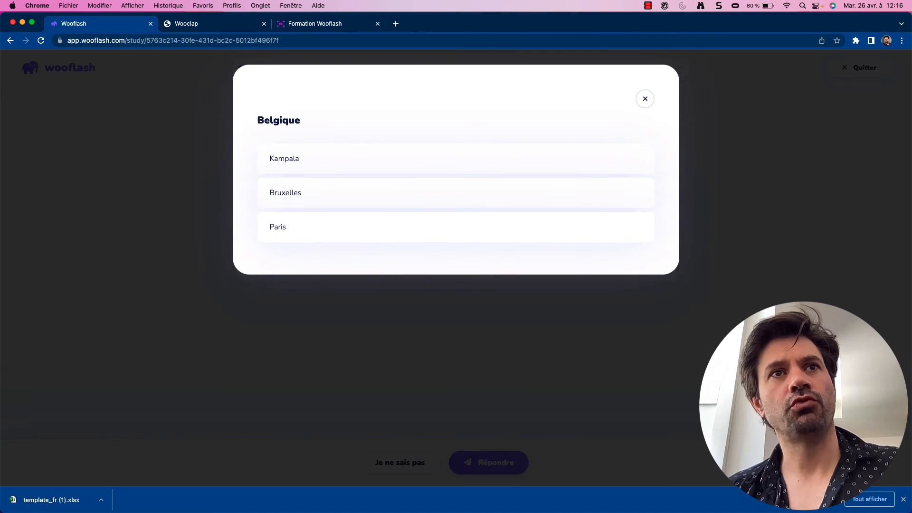
{"action": "left_click", "coordinate": [644, 99]}
{"action": "left_click", "coordinate": [473, 210]}
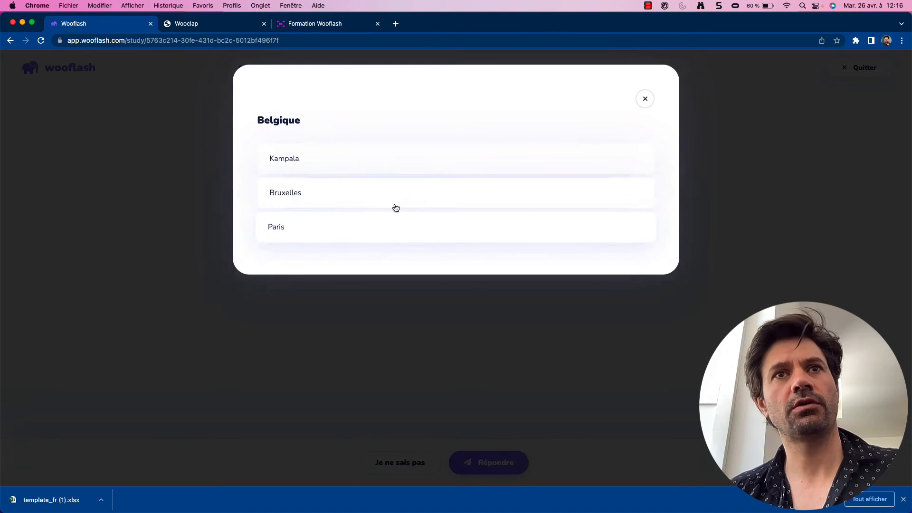
{"action": "left_click", "coordinate": [370, 190]}
- Match Ouganda with Kampala and France with Paris, and submit the answer
{"action": "left_click", "coordinate": [458, 232]}
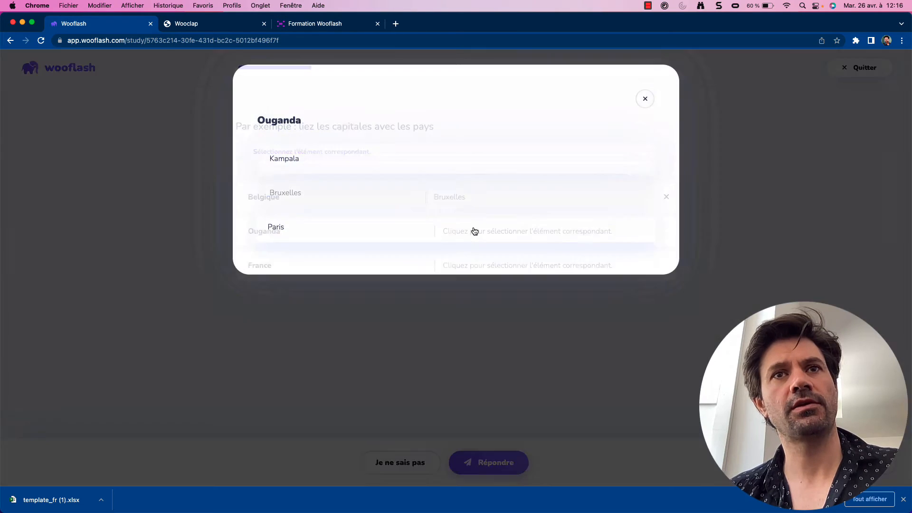
{"action": "left_click", "coordinate": [386, 157]}
{"action": "left_click", "coordinate": [452, 266]}
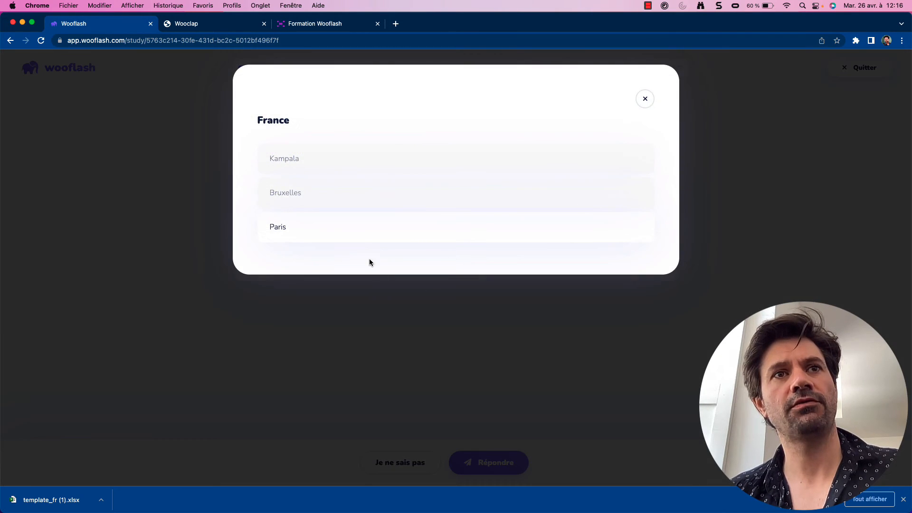
{"action": "left_click", "coordinate": [361, 233]}
{"action": "left_click", "coordinate": [469, 456]}
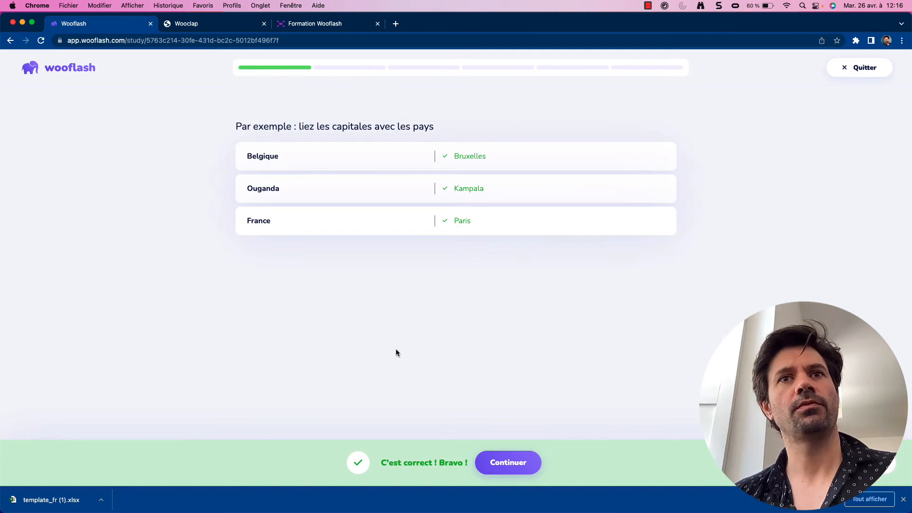
- In the chronological ordering question, submit the order Antiquité, Préhistoire, Moyen Âge, and continue to the following question
{"action": "left_click", "coordinate": [508, 462]}
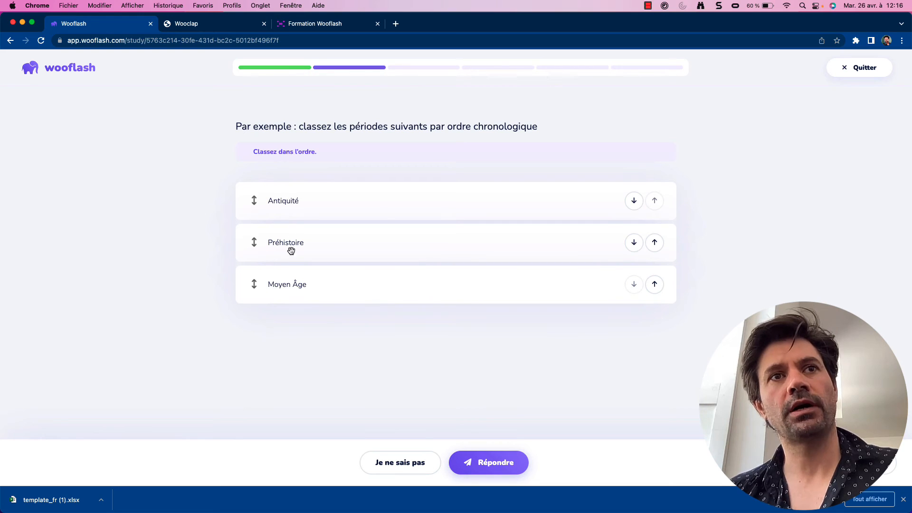
{"action": "left_click_drag", "start_coordinate": [285, 243], "coordinate": [284, 202]}
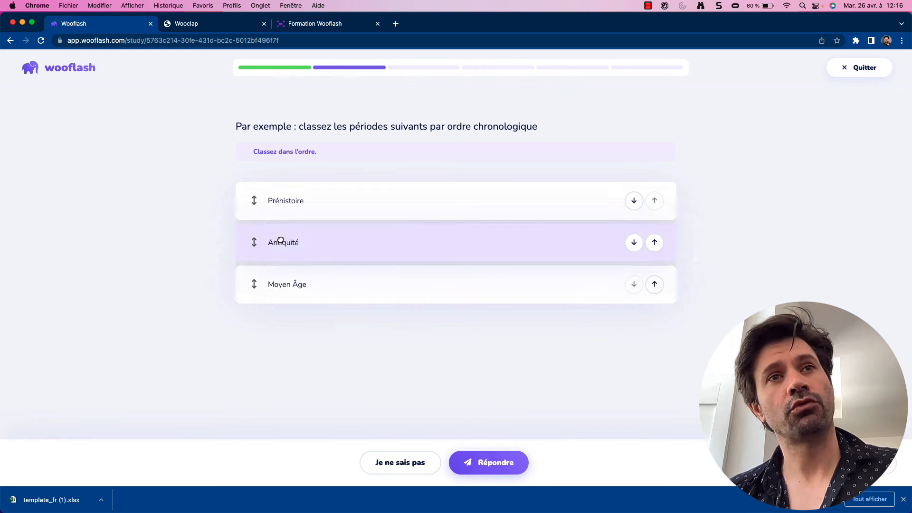
{"action": "left_click_drag", "start_coordinate": [278, 240], "coordinate": [279, 196]}
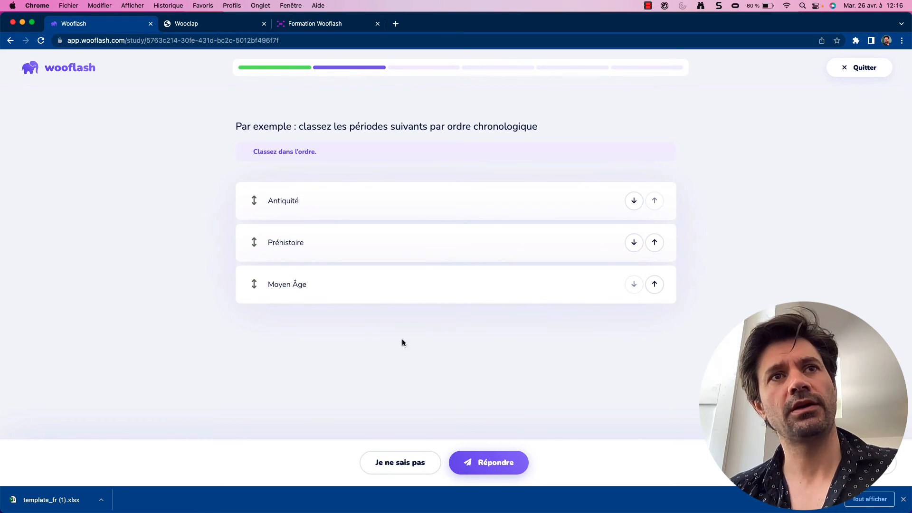
{"action": "left_click", "coordinate": [488, 463]}
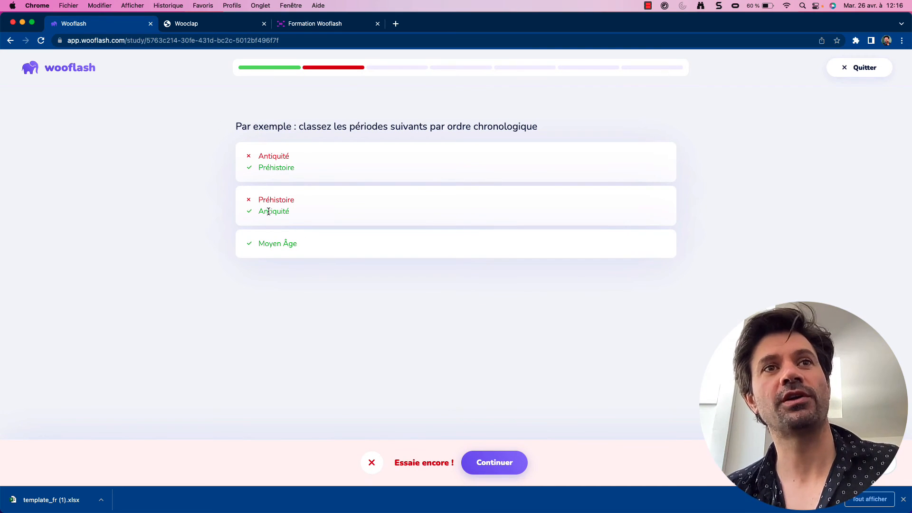
{"action": "left_click", "coordinate": [372, 462]}
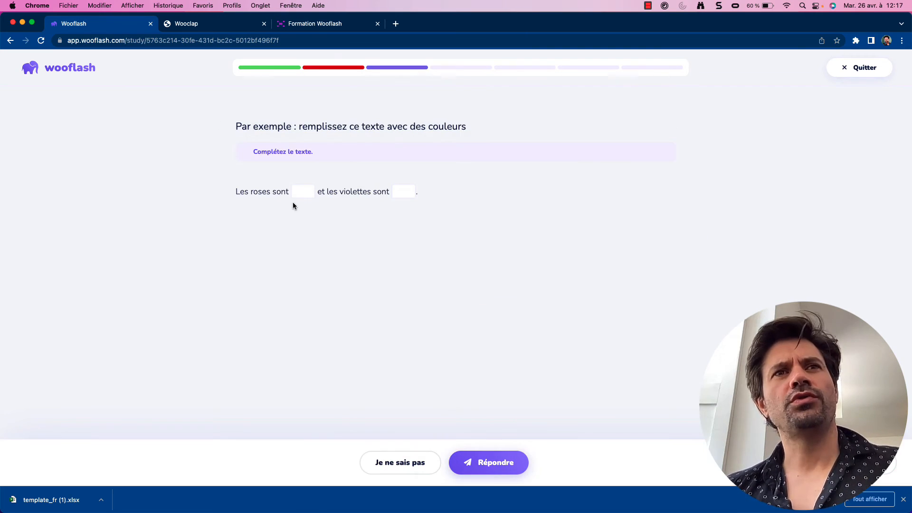
- Fill the text blanks with "rouges" for the roses and "blues" for the violets, submit the answer, and continue
{"action": "left_click", "coordinate": [299, 191]}
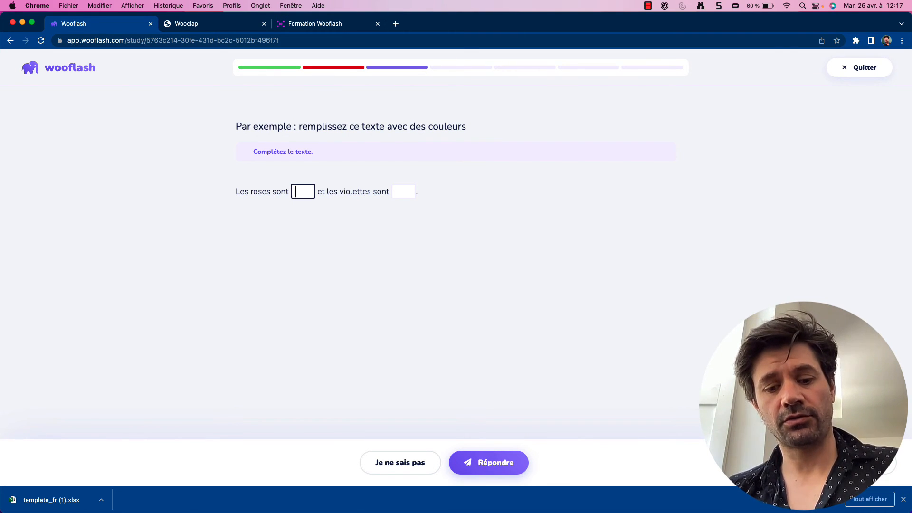
{"action": "type", "text": "rouges"}
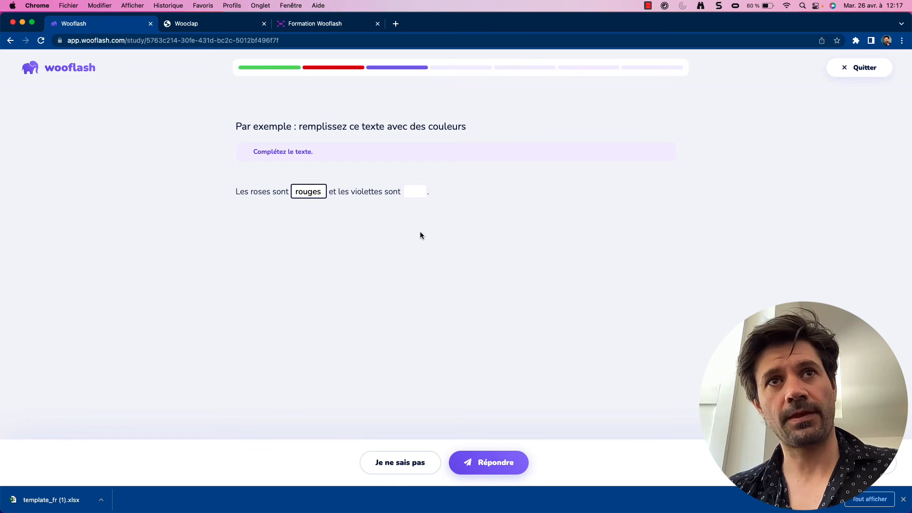
{"action": "left_click", "coordinate": [405, 196]}
{"action": "type", "text": "bl"}
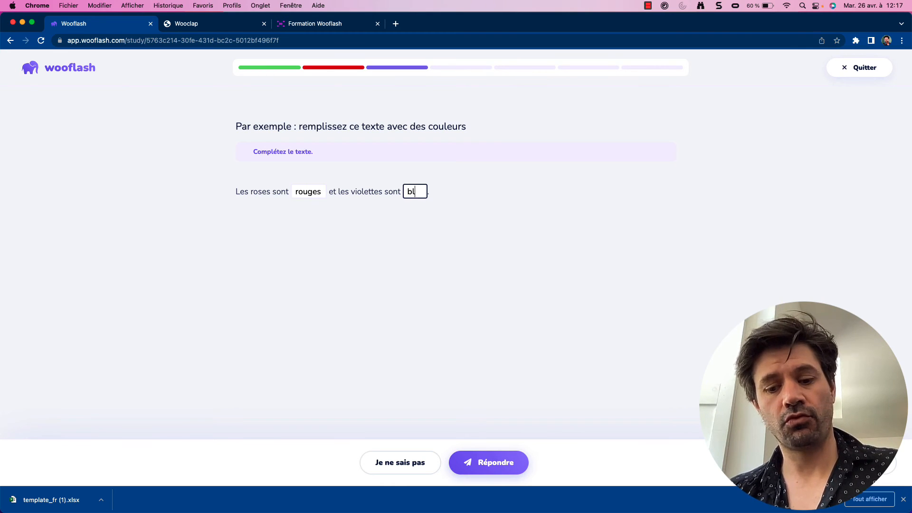
{"action": "type", "text": "ues"}
{"action": "key", "text": "Return"}
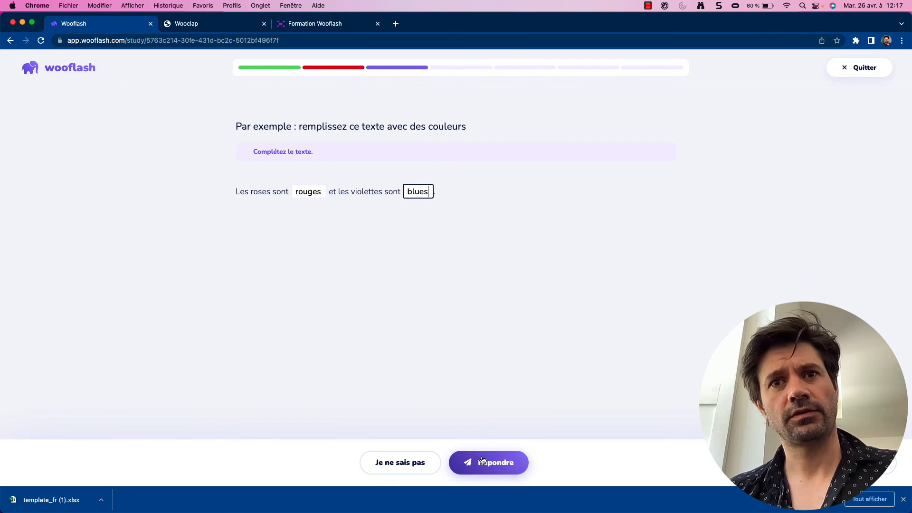
{"action": "key", "text": "Return"}
- Place the answer marker on Brittany on the map of France and submit it
{"action": "scroll", "coordinate": [334, 300], "scroll_direction": "down", "scroll_amount": 3}
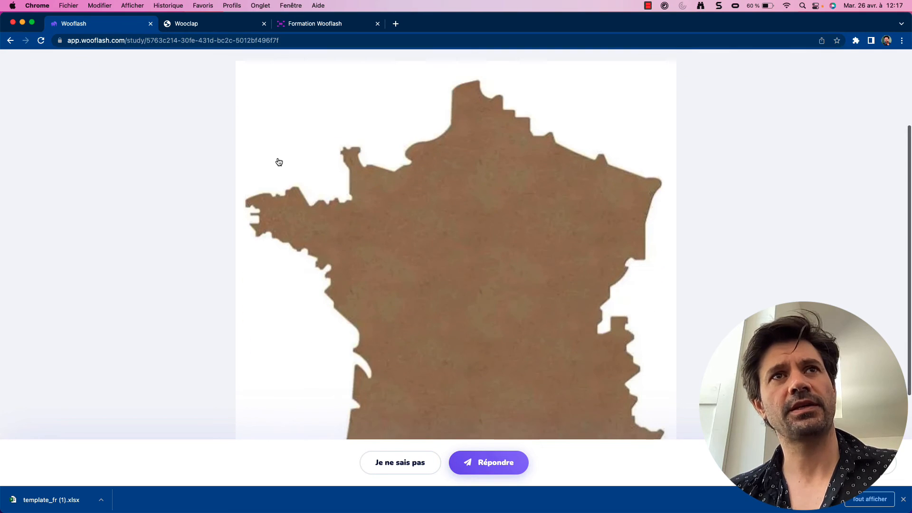
{"action": "scroll", "coordinate": [279, 161], "scroll_direction": "up", "scroll_amount": 3}
{"action": "scroll", "coordinate": [348, 118], "scroll_direction": "down", "scroll_amount": 3}
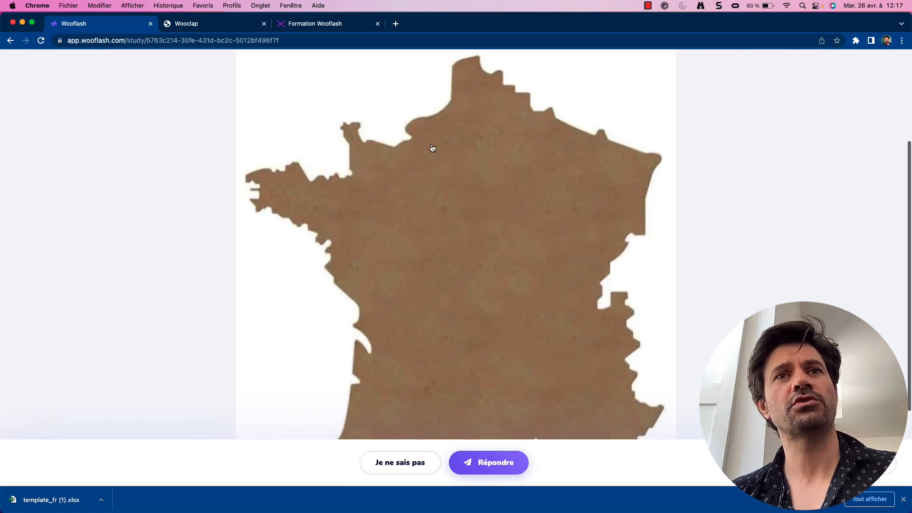
{"action": "left_click", "coordinate": [306, 203]}
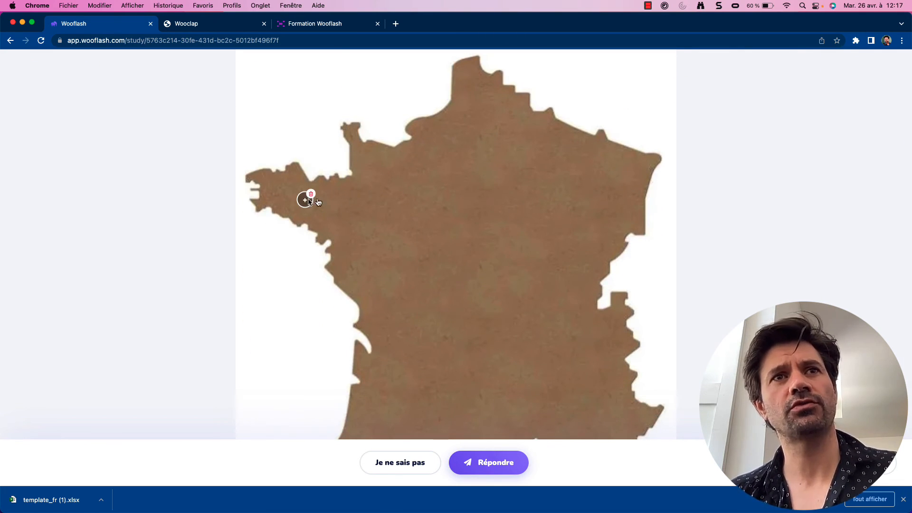
{"action": "scroll", "coordinate": [393, 267], "scroll_direction": "up", "scroll_amount": 2}
{"action": "scroll", "coordinate": [393, 267], "scroll_direction": "down", "scroll_amount": 2}
{"action": "left_click", "coordinate": [482, 474]}
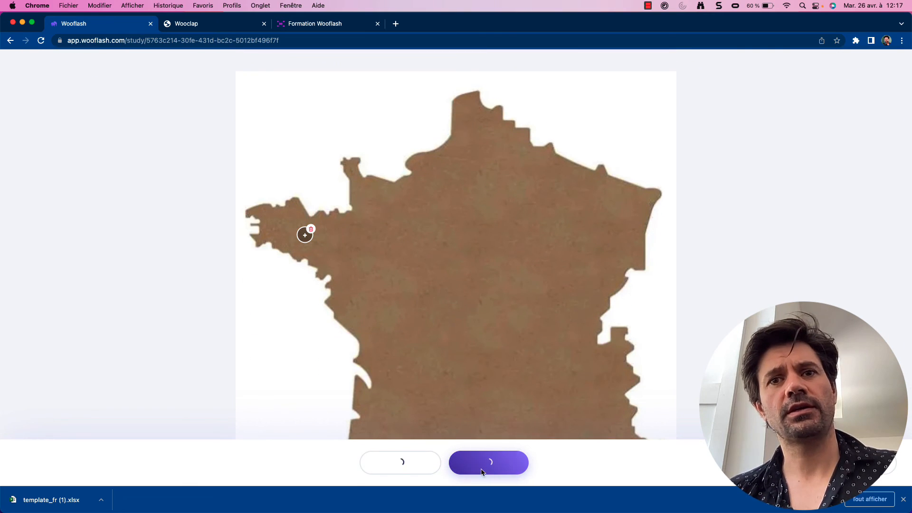
{"action": "scroll", "coordinate": [366, 299], "scroll_direction": "down", "scroll_amount": 3}
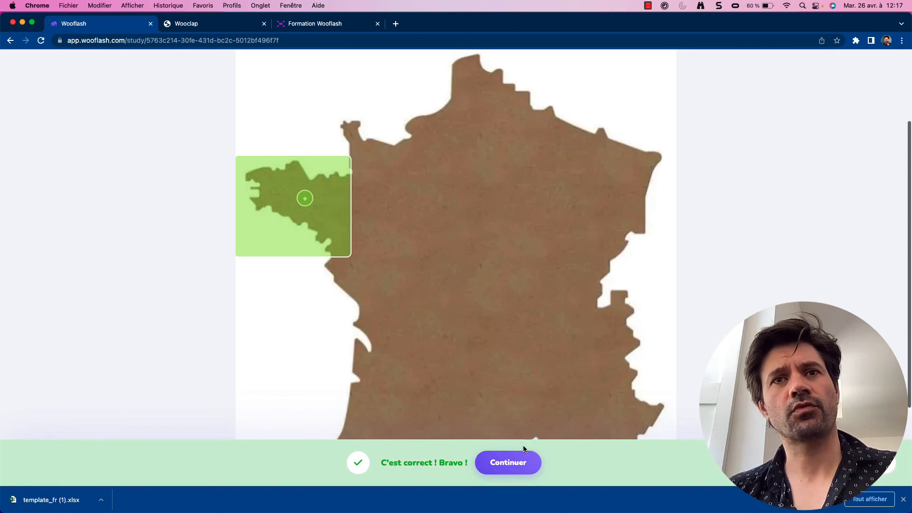
- Continue to the mathematical question on the value of PI, answer 3.14, submit it, and continue
{"action": "left_click", "coordinate": [506, 468]}
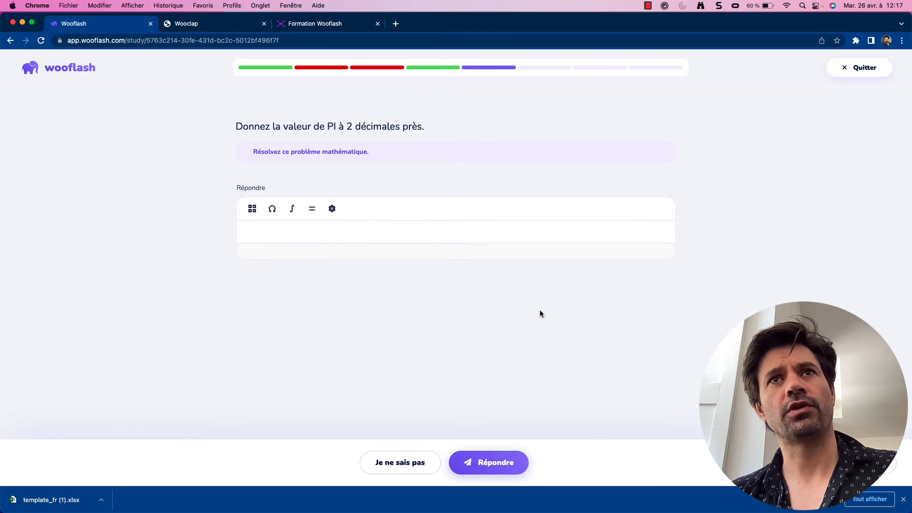
{"action": "left_click", "coordinate": [314, 231]}
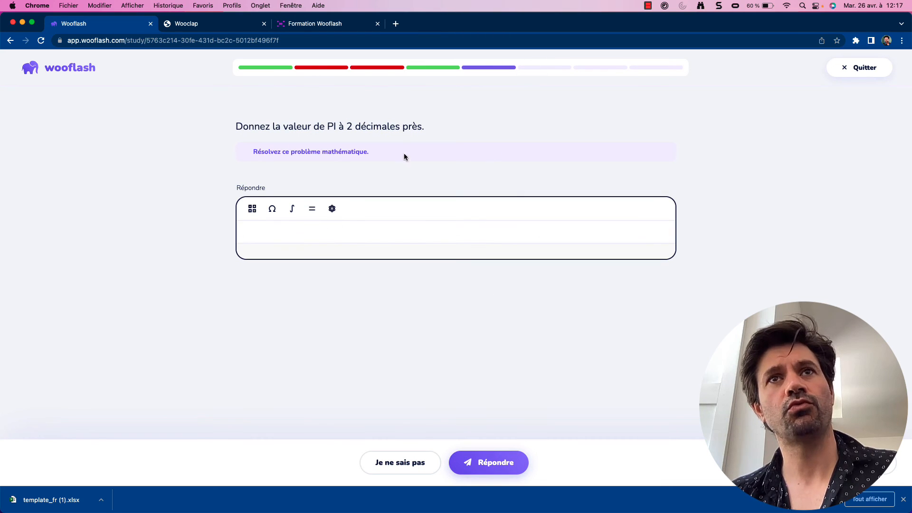
{"action": "type", "text": "3.14"}
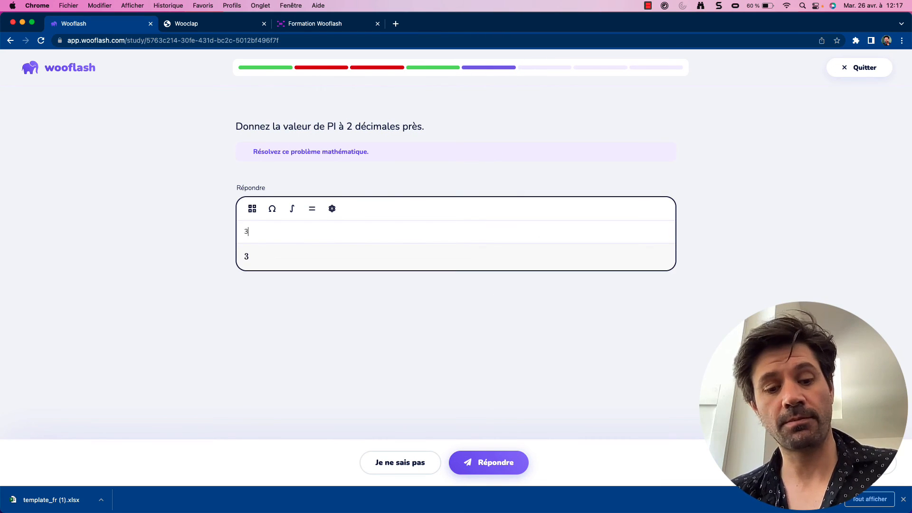
{"action": "left_click", "coordinate": [489, 462]}
{"action": "left_click", "coordinate": [494, 463]}
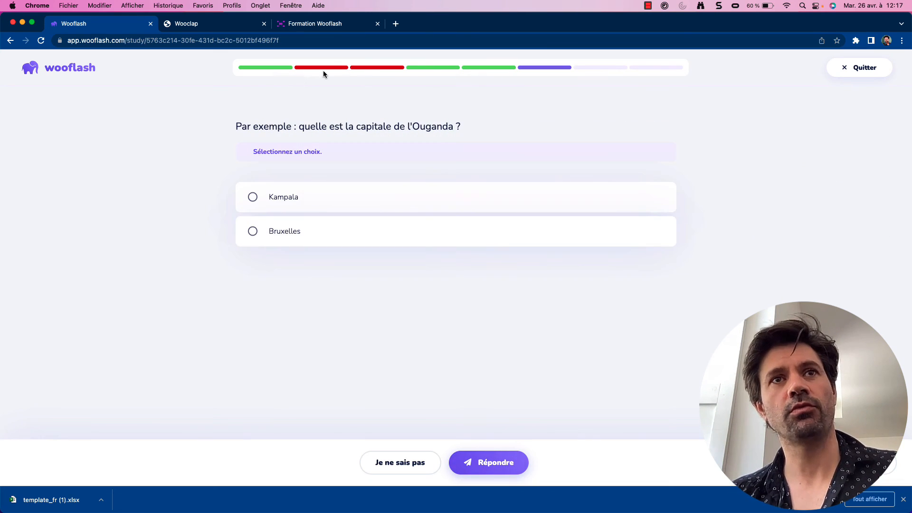
- Choose Kampala as the capital of Ouganda, submit the answer, and continue
{"action": "left_click", "coordinate": [253, 197]}
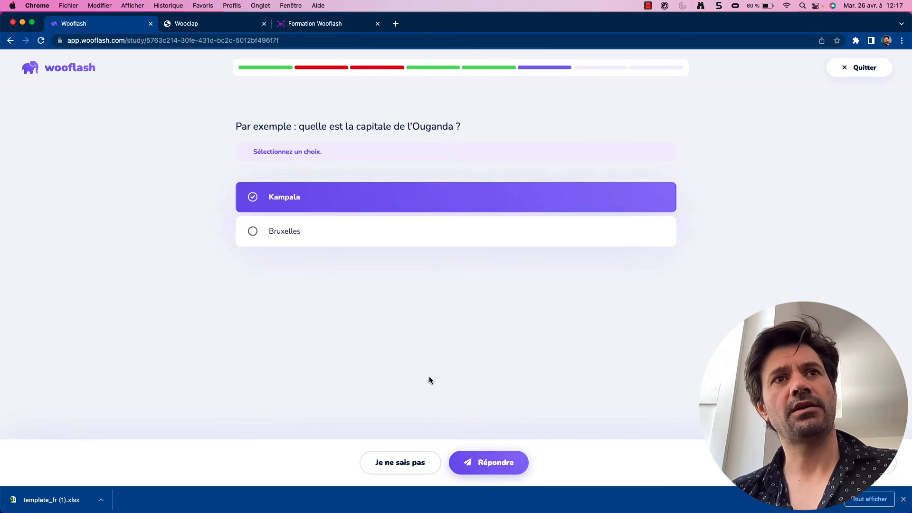
{"action": "left_click", "coordinate": [482, 462]}
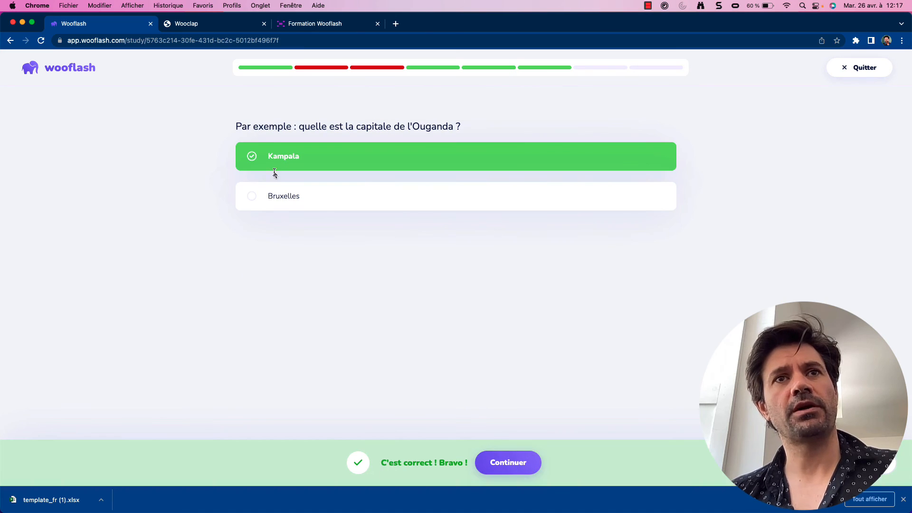
{"action": "left_click", "coordinate": [494, 469]}
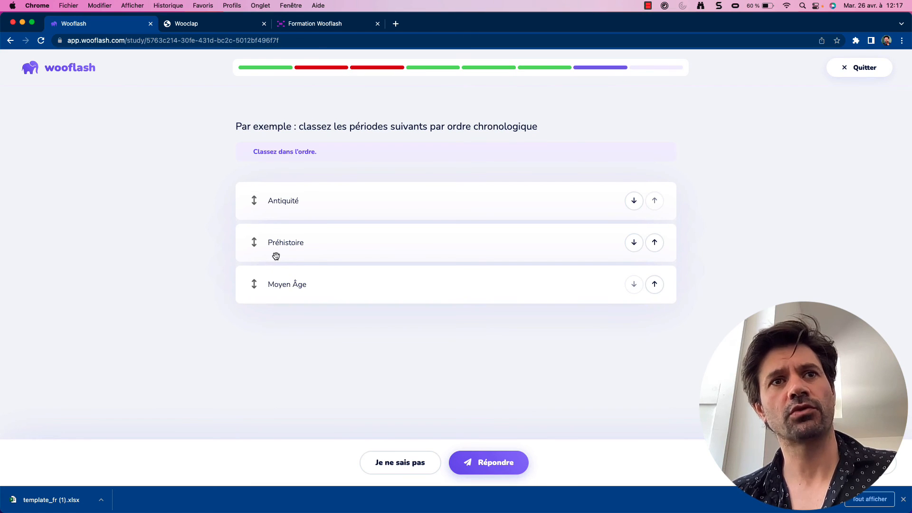
- Arrange the periods as Préhistoire, Antiquité, Moyen Âge, submit the order, and continue
{"action": "left_click_drag", "start_coordinate": [276, 256], "coordinate": [284, 226]}
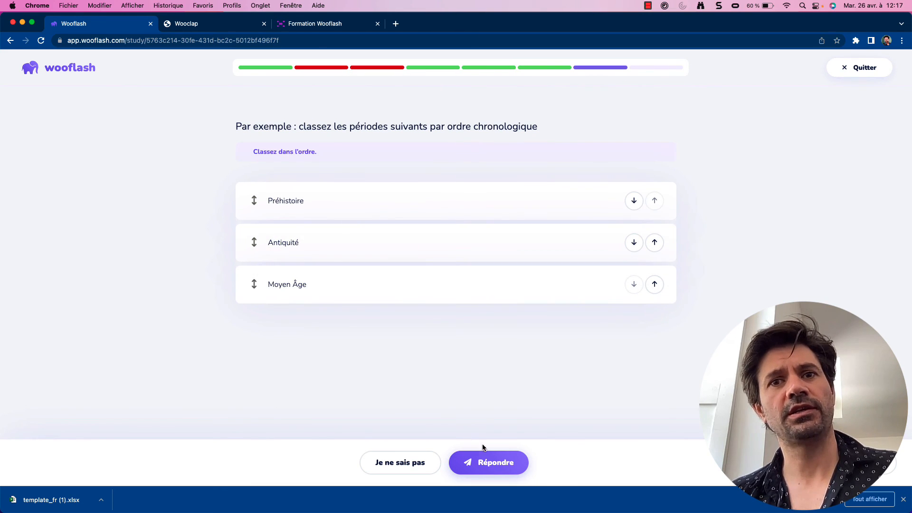
{"action": "left_click", "coordinate": [491, 462]}
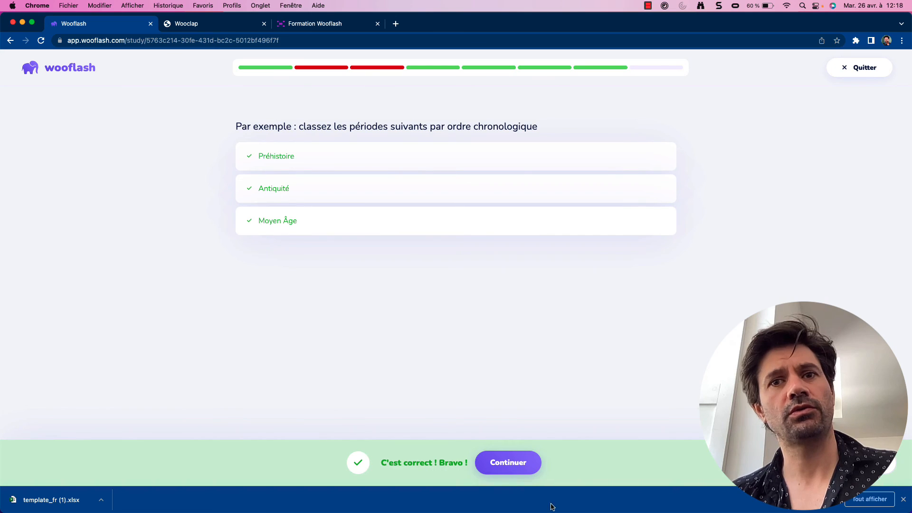
{"action": "left_click", "coordinate": [514, 461]}
- Complete the colour text with "rouges" for the roses and "bleues" for the violets, and submit to finish the review session
{"action": "left_click", "coordinate": [305, 191]}
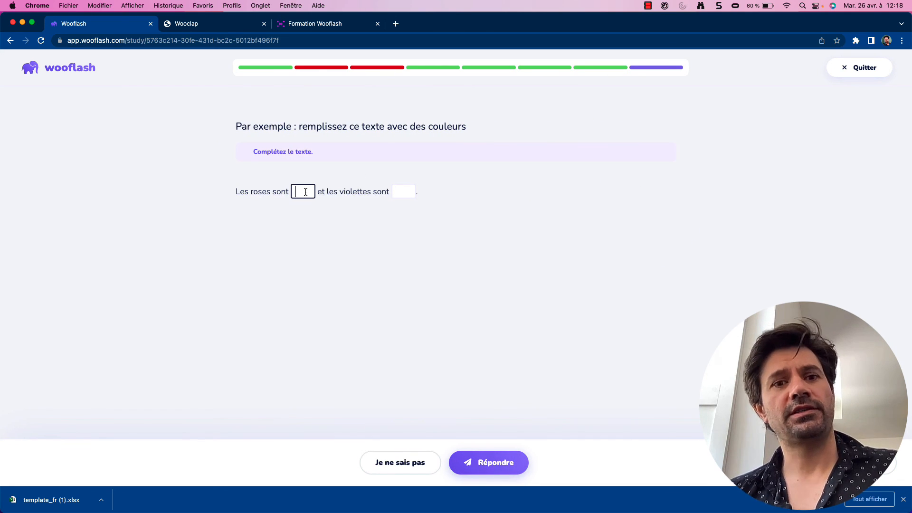
{"action": "type", "text": "rouges"}
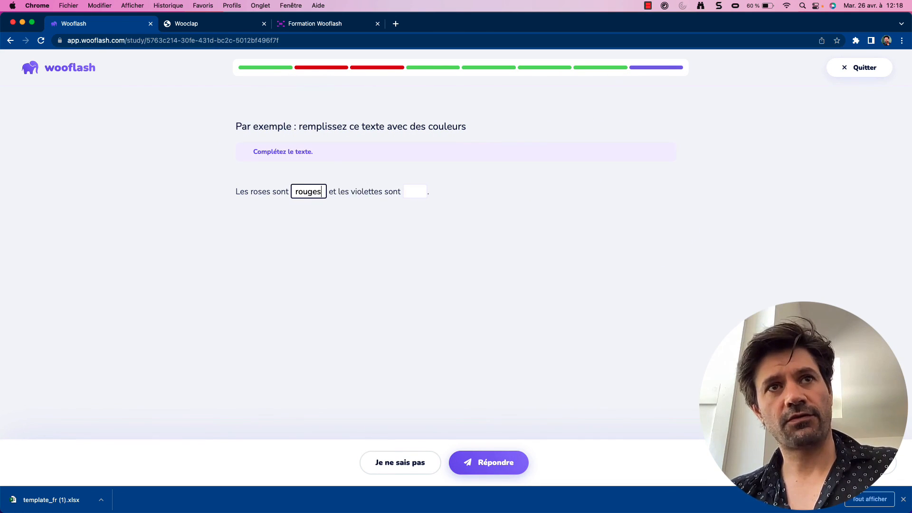
{"action": "key", "text": "Tab"}
{"action": "type", "text": "bl"}
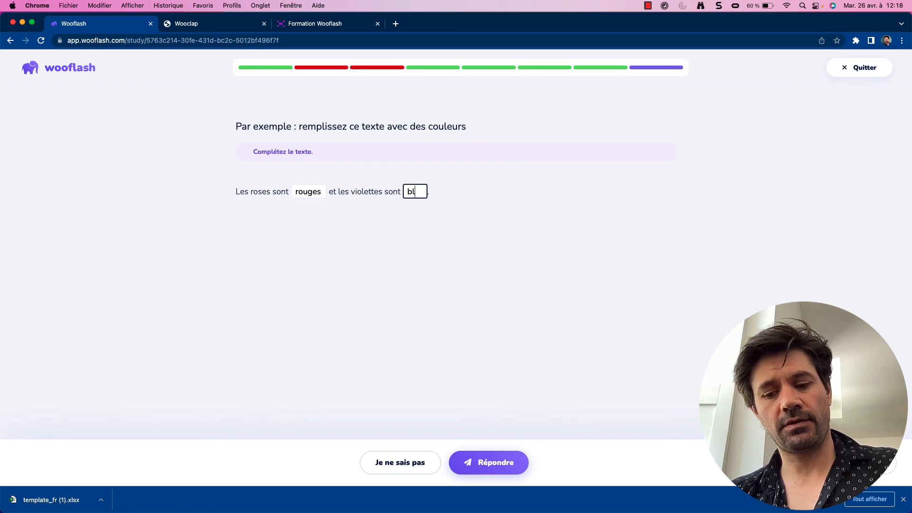
{"action": "type", "text": "eues"}
{"action": "left_click", "coordinate": [466, 451]}
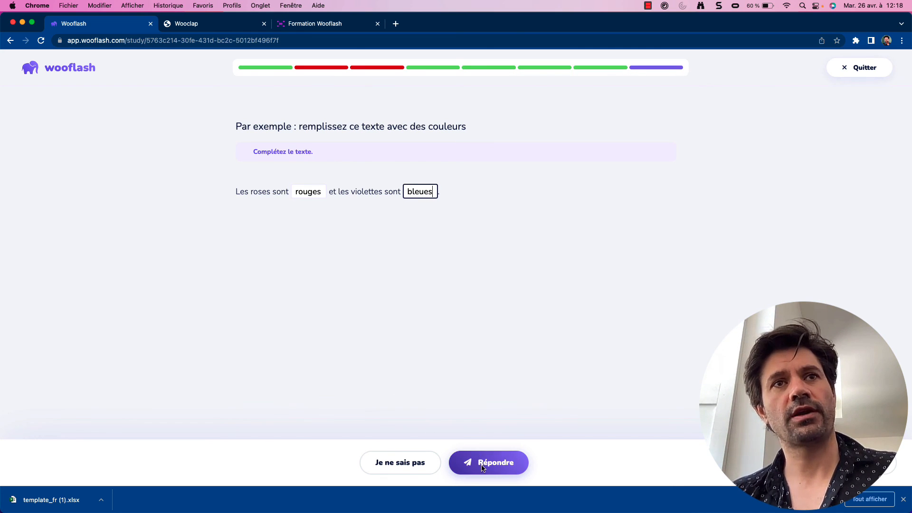
{"action": "key", "text": "Return"}
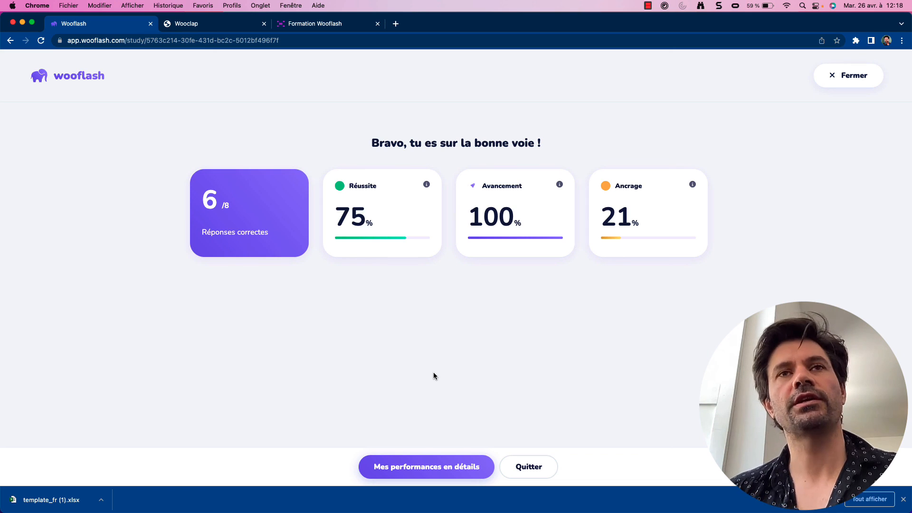
- Close the review results and open the option for importing questions from Wooclap into the course
{"action": "left_click", "coordinate": [848, 75]}
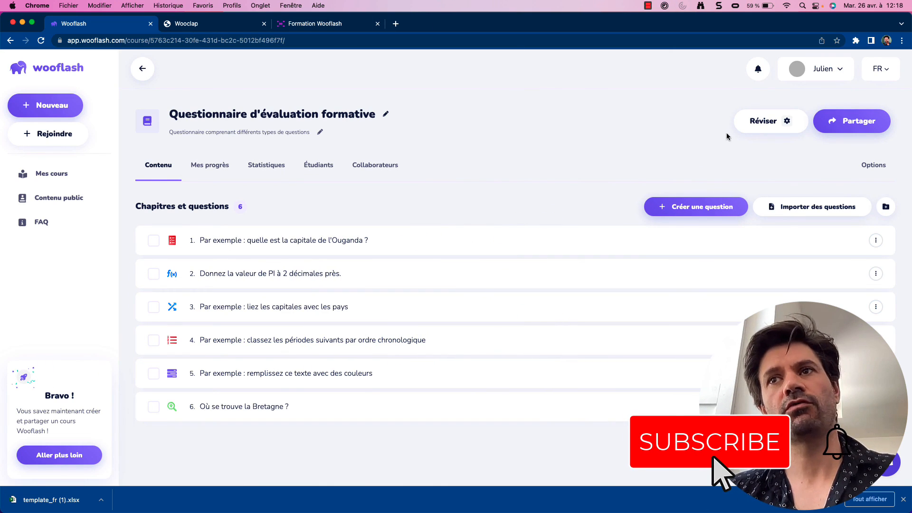
{"action": "left_click", "coordinate": [787, 205]}
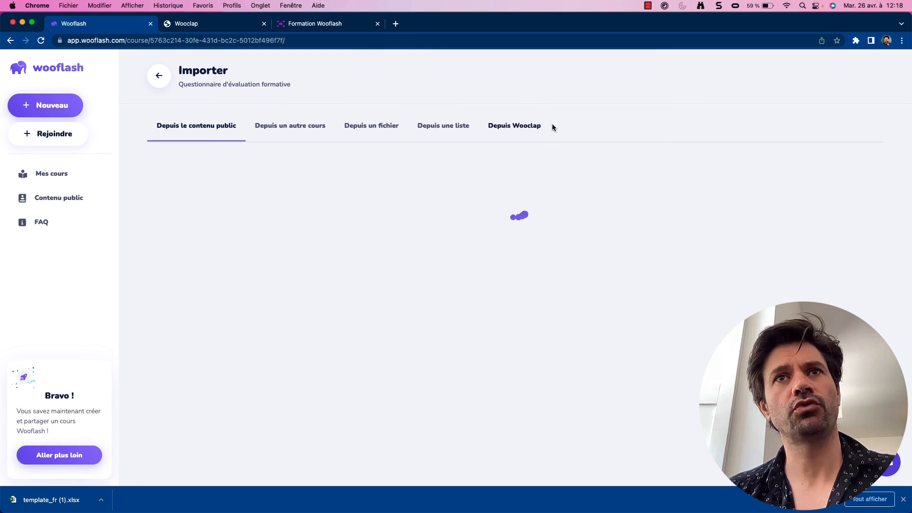
{"action": "left_click", "coordinate": [538, 128]}
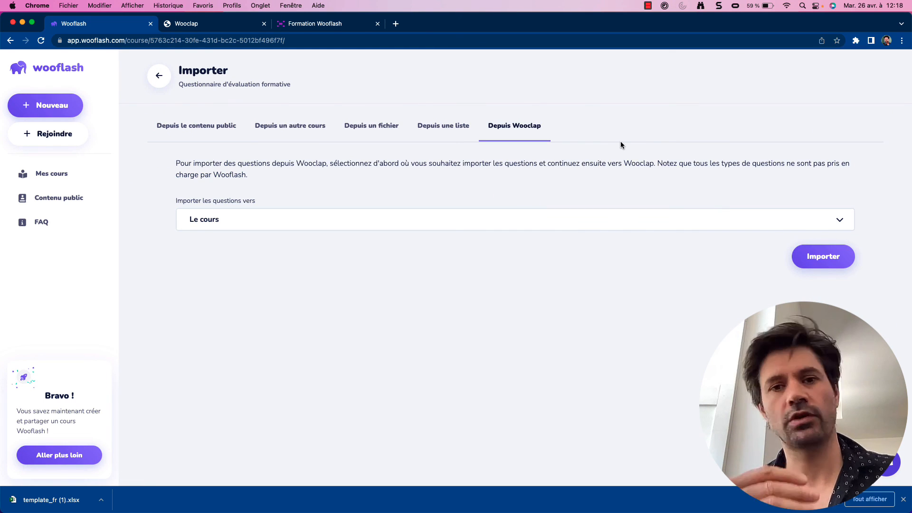